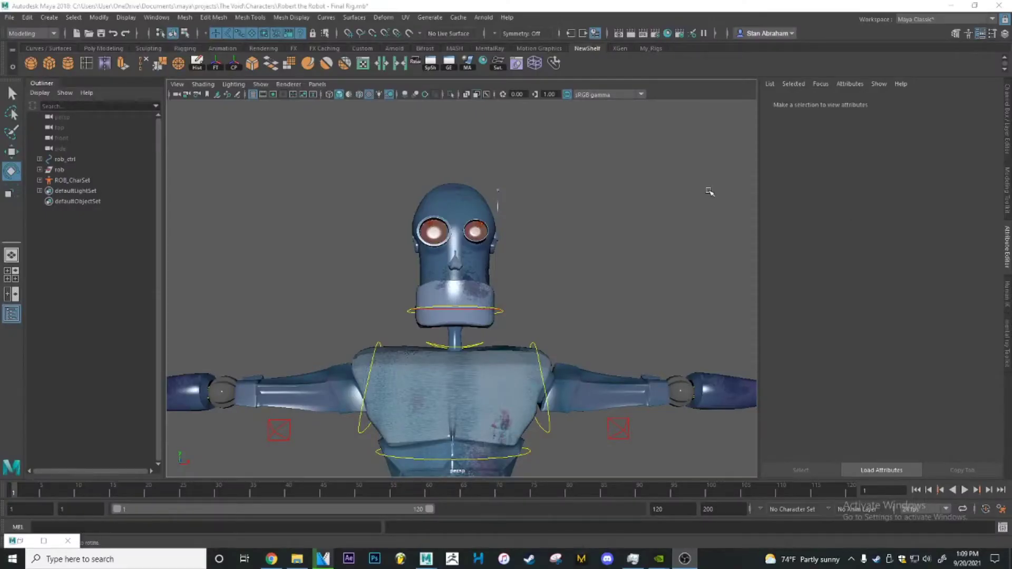
# Step: Select mouth_ctrl and drag it down in Y so the jaw drops open
pyautogui.scroll(3, 603, 301)
pyautogui.keyDown('alt'); pyautogui.moveTo(603, 300); pyautogui.dragTo(583, 320); pyautogui.keyUp('alt')
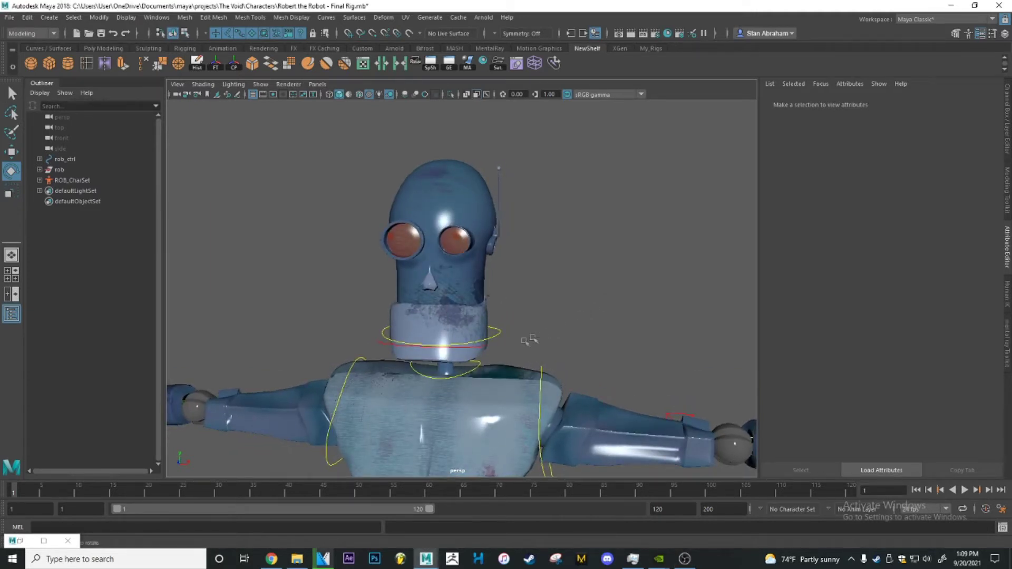
pyautogui.click(483, 348)
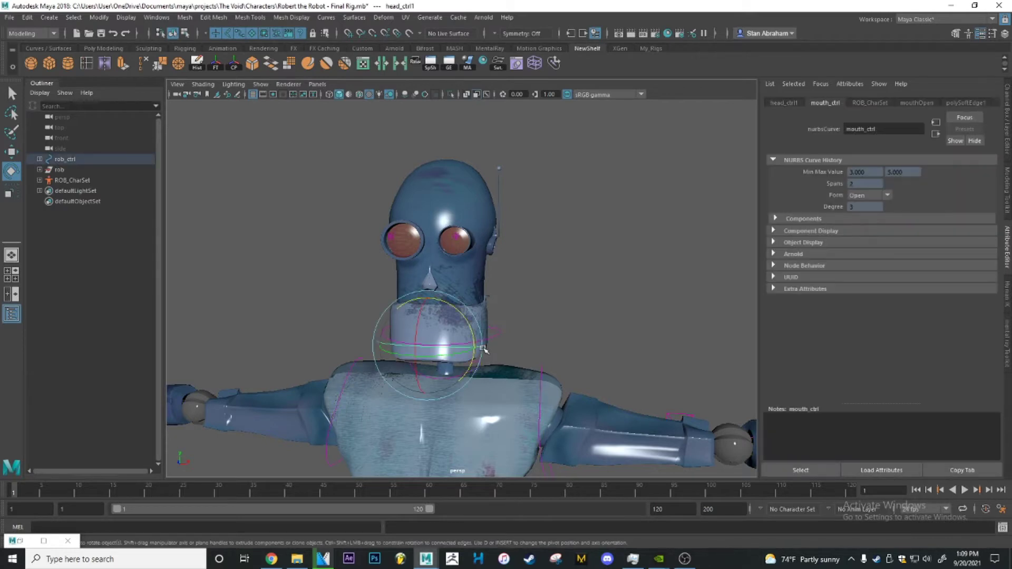
pyautogui.press('w')
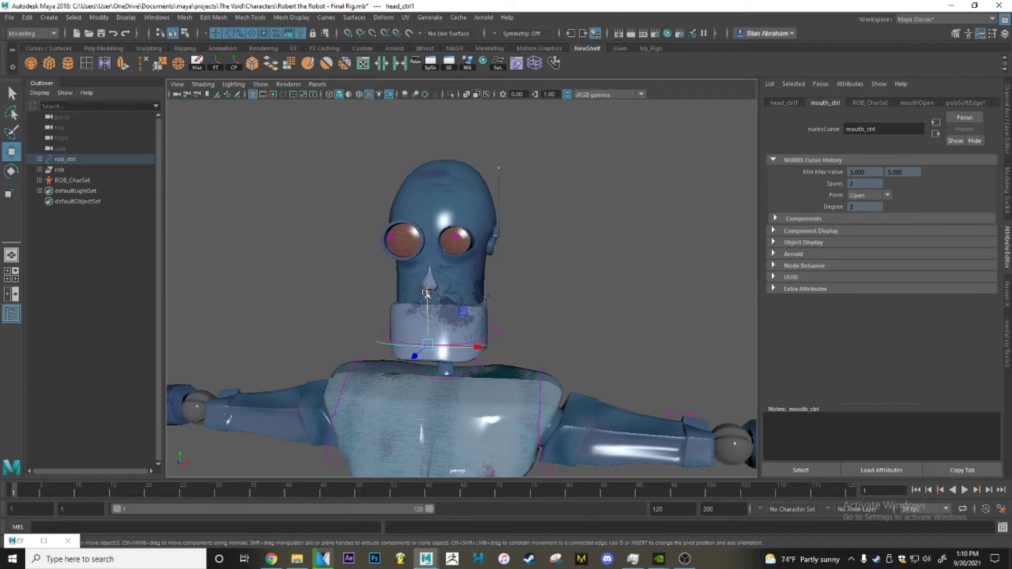
pyautogui.moveTo(427, 293); pyautogui.dragTo(431, 323)
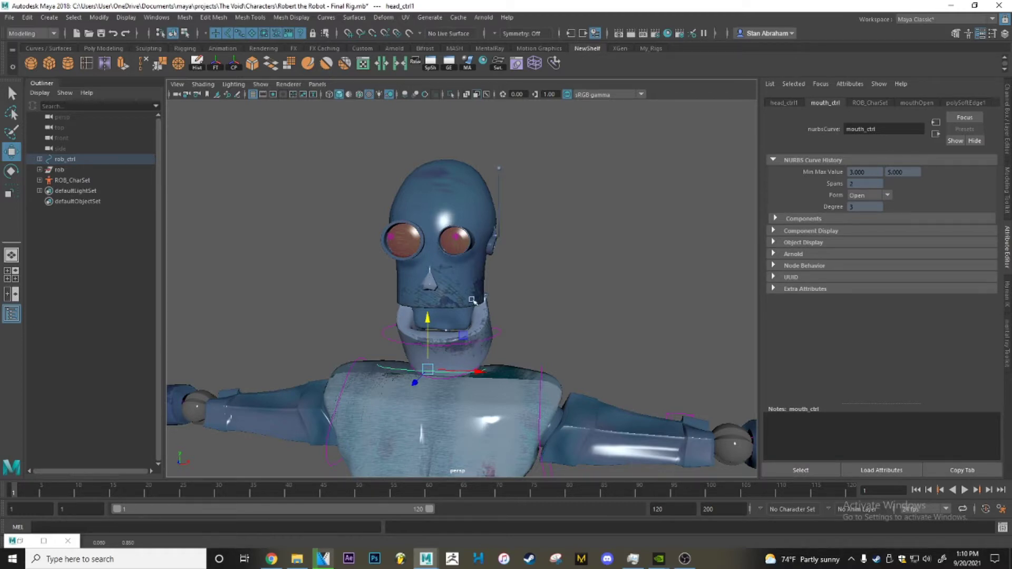
# Step: Try rotating the mouth control to swing the jaw, then undo the rotation
pyautogui.scroll(5, 524, 256)
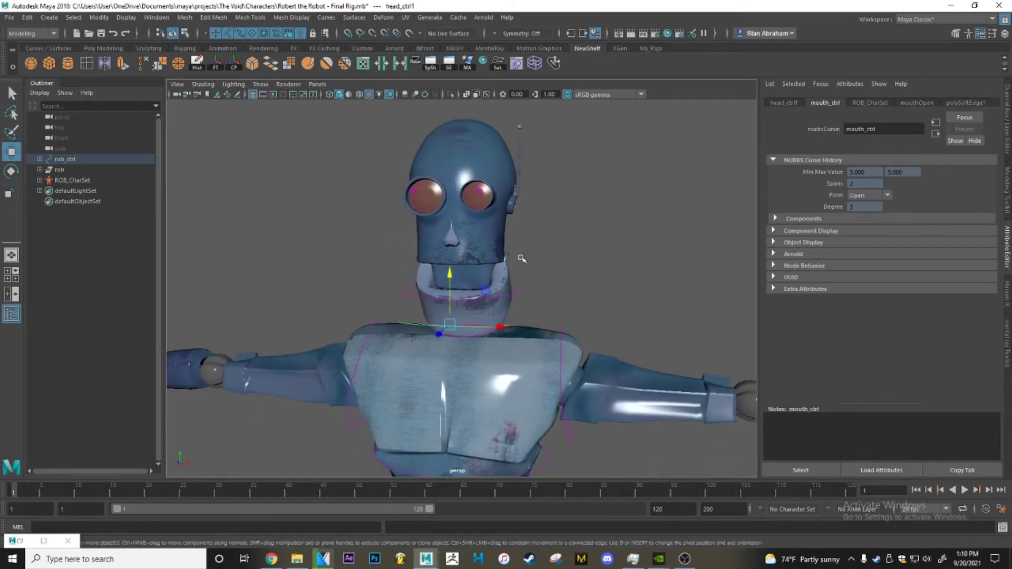
pyautogui.keyDown('alt'); pyautogui.moveTo(525, 258); pyautogui.dragTo(538, 277); pyautogui.keyUp('alt')
pyautogui.press('e')
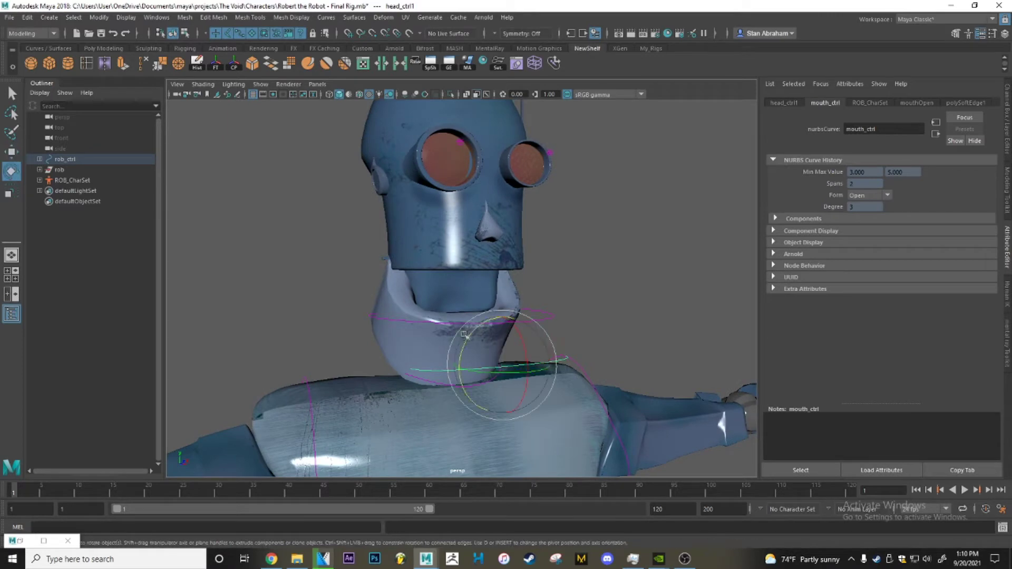
pyautogui.moveTo(473, 335); pyautogui.dragTo(516, 353)
pyautogui.hotkey('ctrl', 'z')
# Step: Clear the selection and select the robot's body mesh from the front
pyautogui.click(720, 180)
pyautogui.keyDown('alt'); pyautogui.moveTo(719, 180); pyautogui.dragTo(535, 253); pyautogui.keyUp('alt')
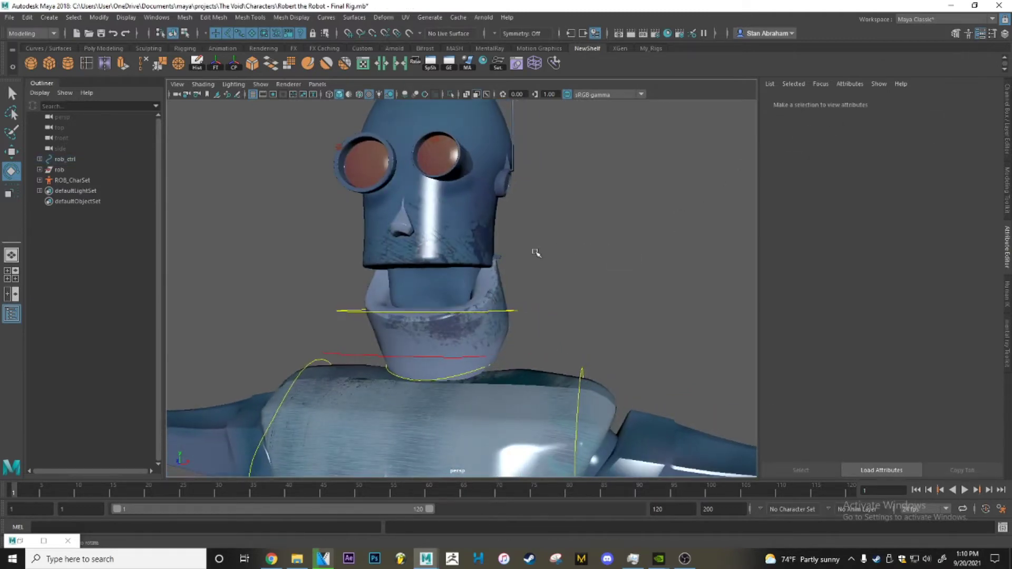
pyautogui.click(497, 280)
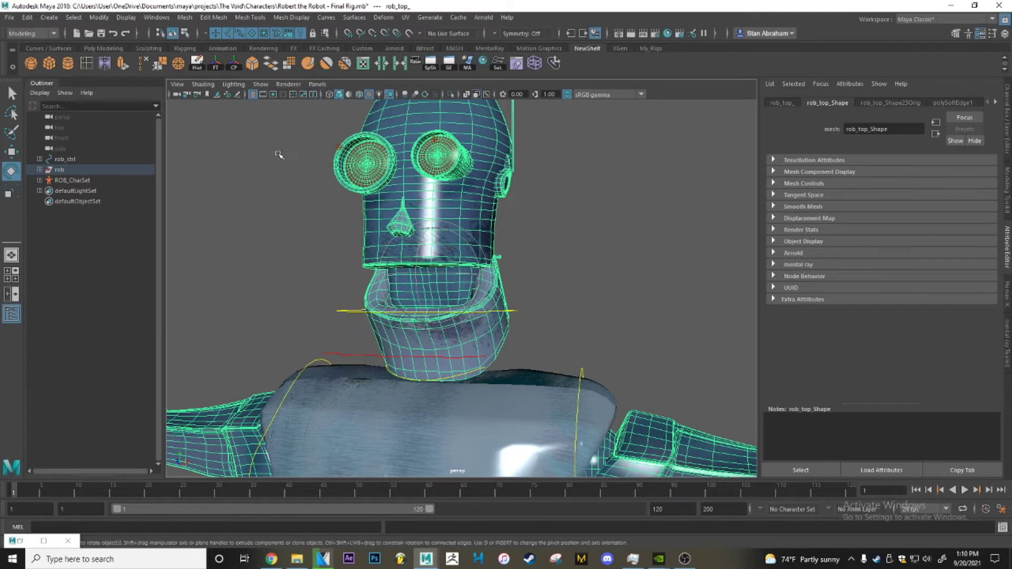
# Step: Open the Shape Editor from Windows > Animation Editors
pyautogui.click(157, 17)
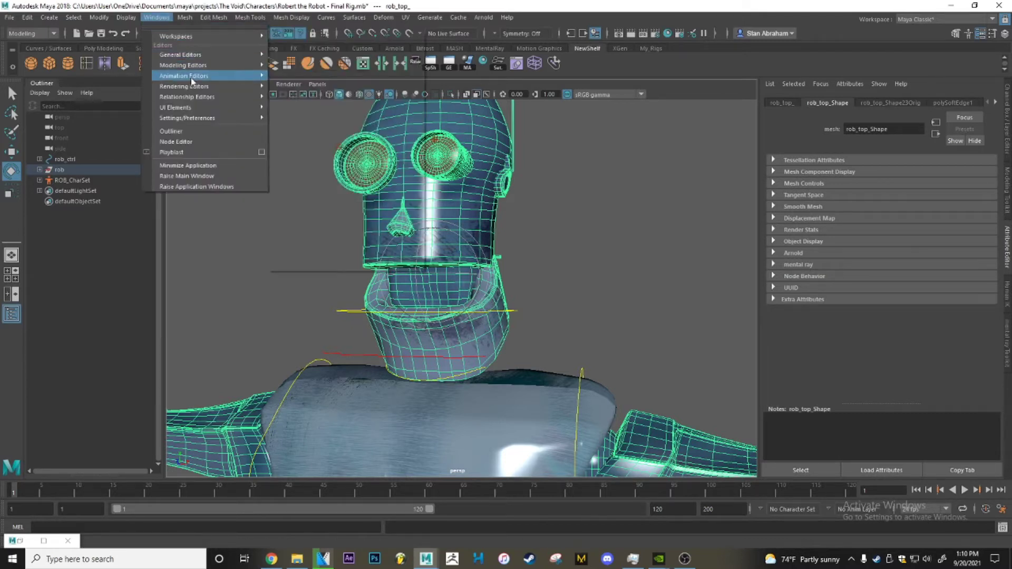
pyautogui.moveTo(192, 77)
pyautogui.click(311, 158)
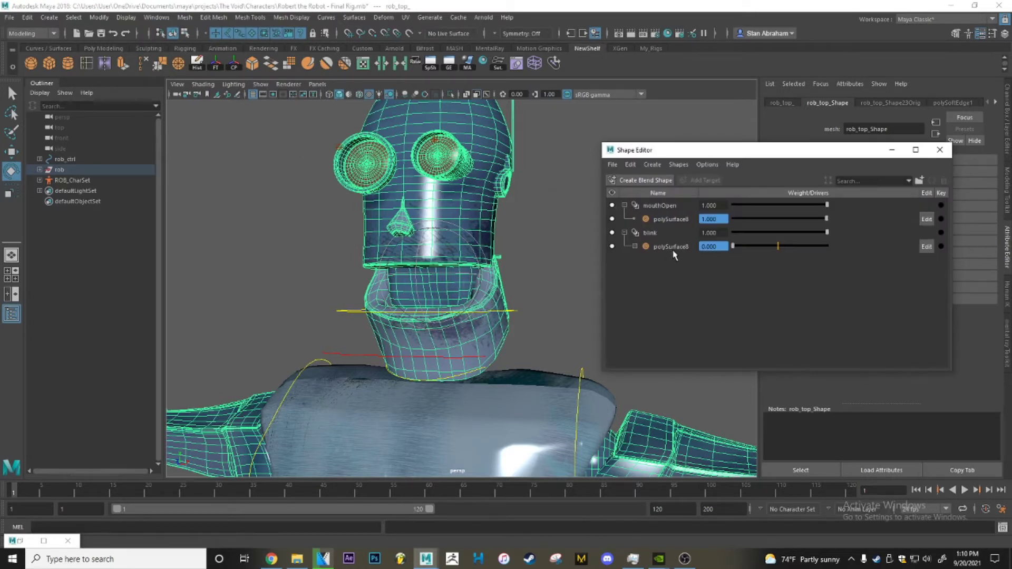
# Step: Create blendShape2 on the head mesh and add a new target, rob_top_1
pyautogui.click(651, 186)
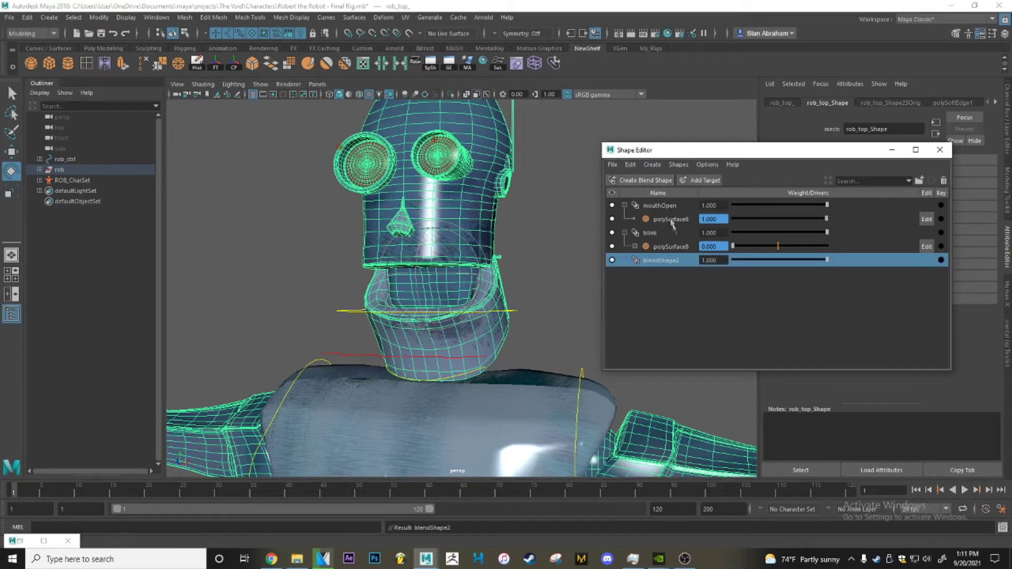
pyautogui.rightClick(664, 266)
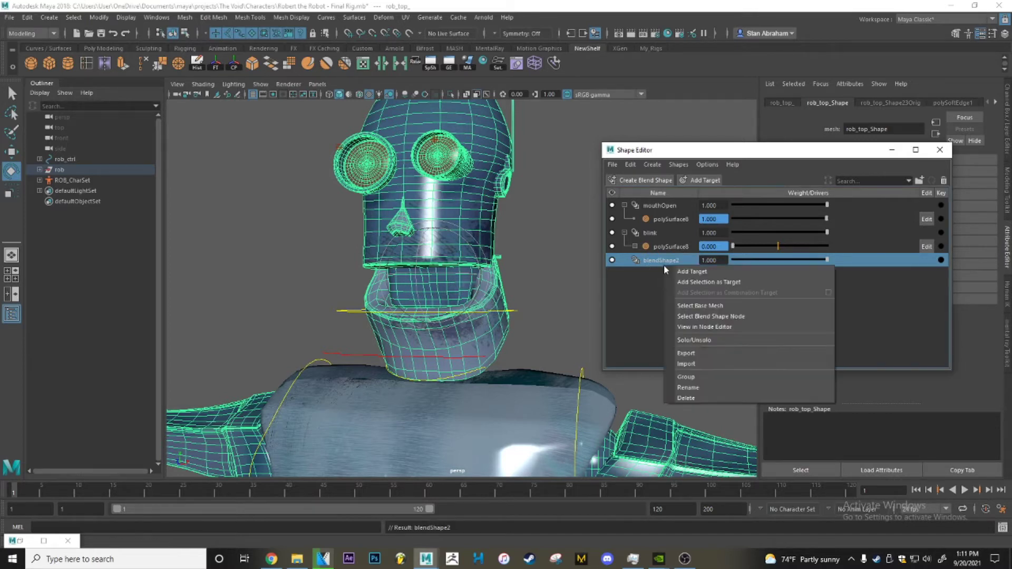
pyautogui.click(714, 272)
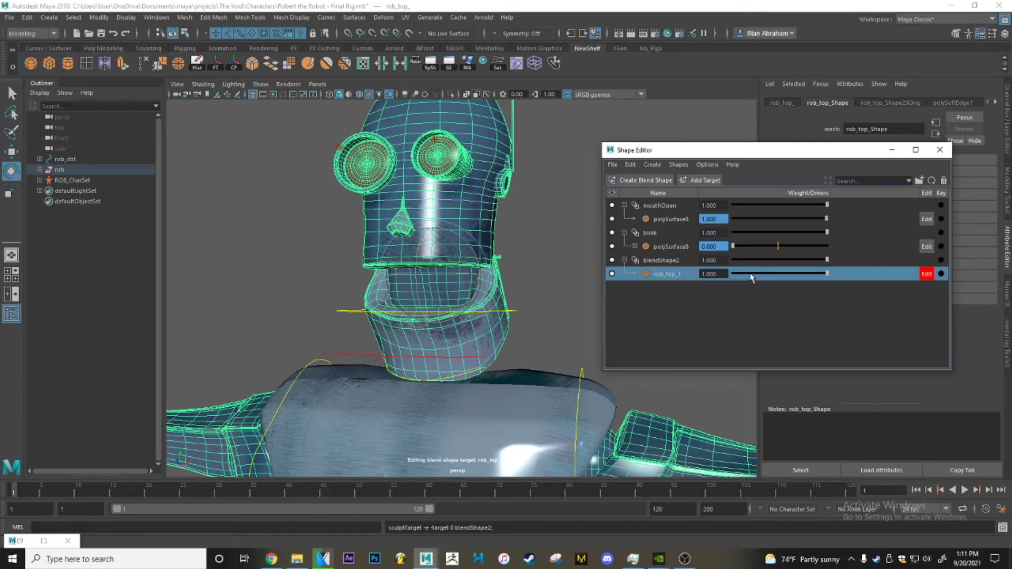
# Step: Move the top mouth loop to sculpt rob_top_1, then exit edit mode and test its weight
pyautogui.keyDown('alt'); pyautogui.moveTo(311, 227); pyautogui.dragTo(453, 216); pyautogui.keyUp('alt')
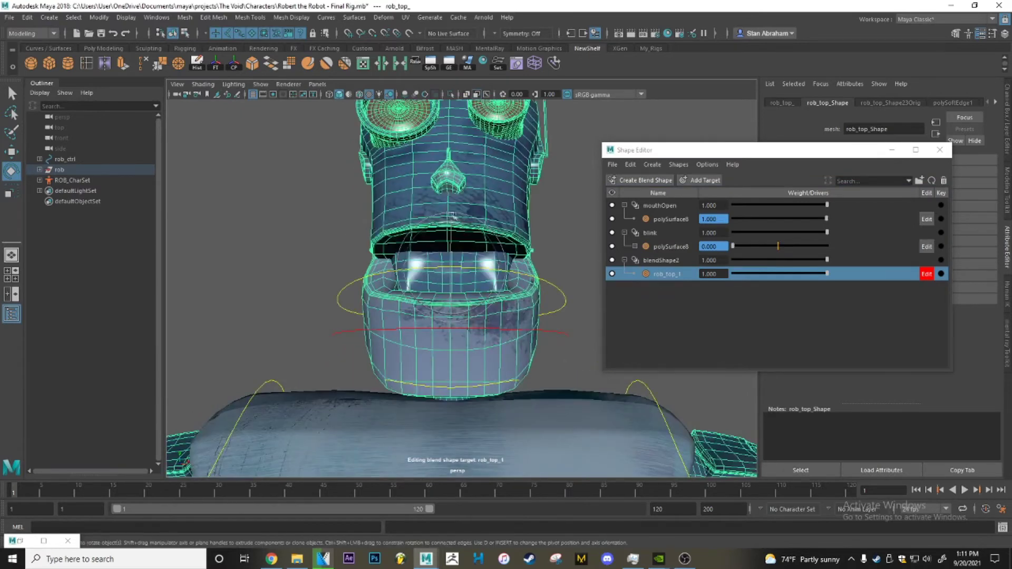
pyautogui.rightClick(473, 218)
pyautogui.click(472, 246)
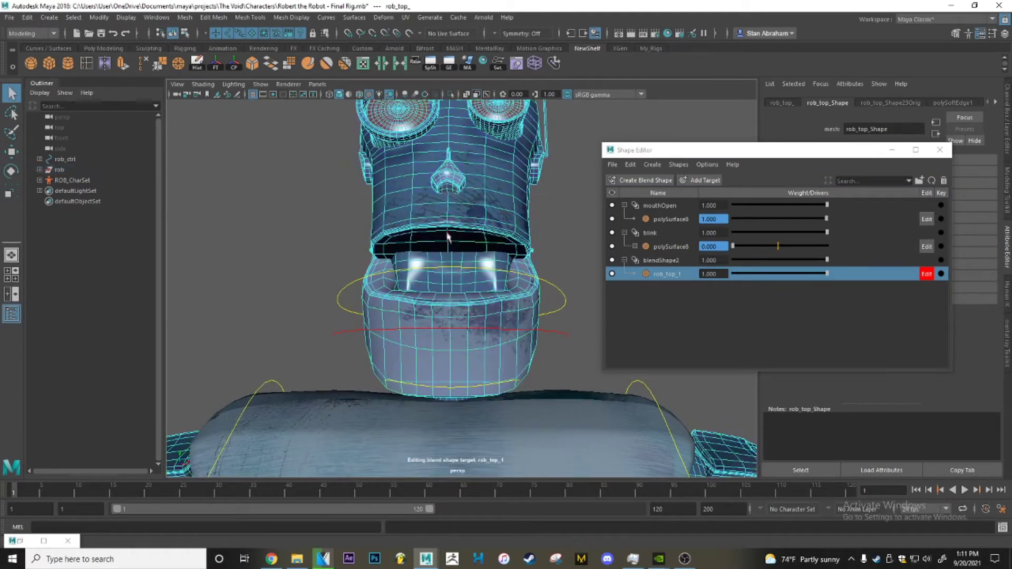
pyautogui.press('w')
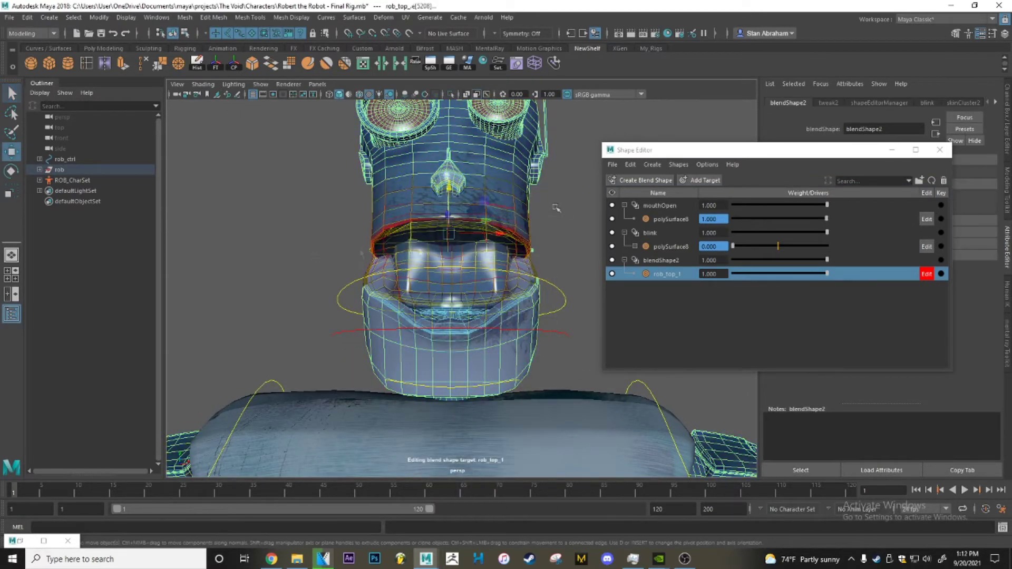
pyautogui.click(559, 232)
pyautogui.keyDown('alt'); pyautogui.moveTo(559, 232); pyautogui.dragTo(532, 234); pyautogui.keyUp('alt')
pyautogui.click(927, 273)
pyautogui.moveTo(827, 275); pyautogui.dragTo(689, 279)
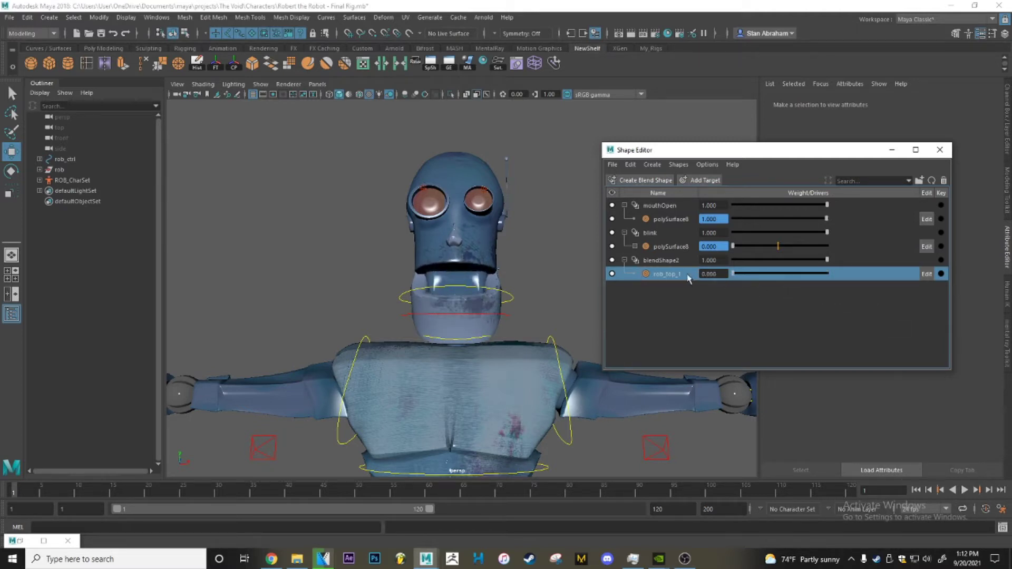
# Step: Preview rob_top_1 at full weight, reset it to 0, and reselect the head mesh
pyautogui.moveTo(782, 287); pyautogui.dragTo(879, 302)
pyautogui.moveTo(807, 301); pyautogui.dragTo(640, 273)
pyautogui.click(506, 316)
pyautogui.click(520, 299)
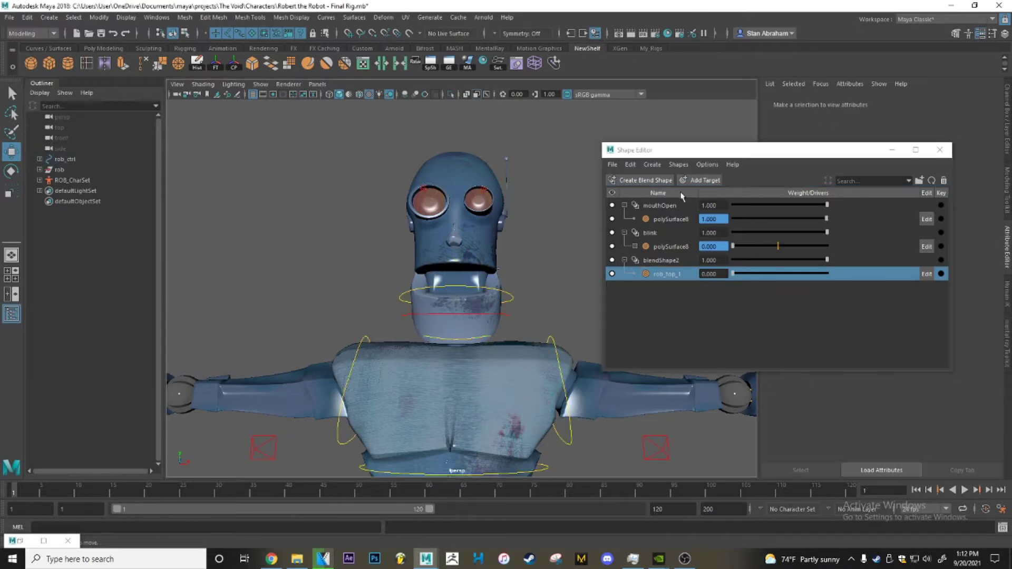
pyautogui.click(488, 252)
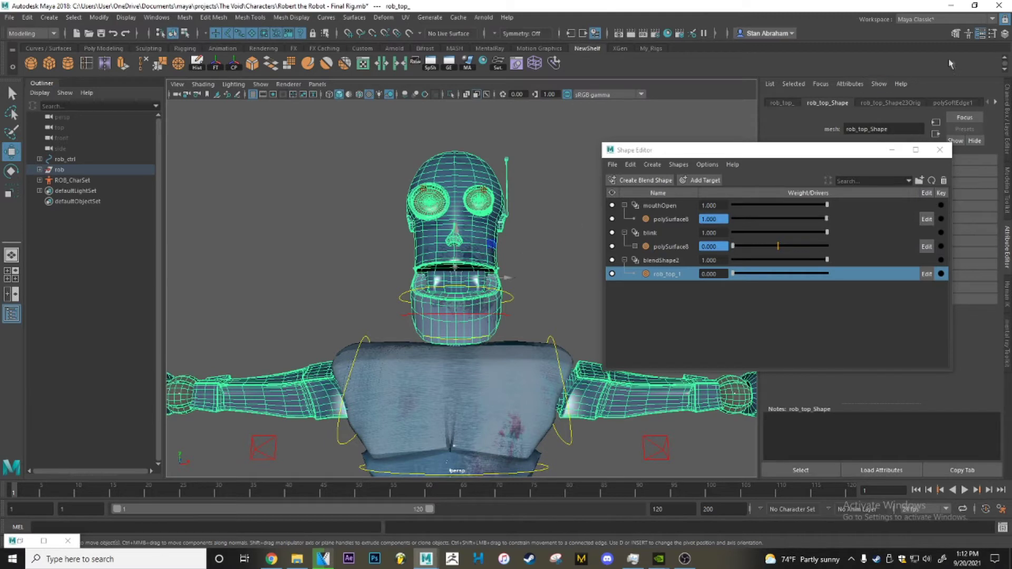
pyautogui.click(1005, 33)
pyautogui.click(940, 149)
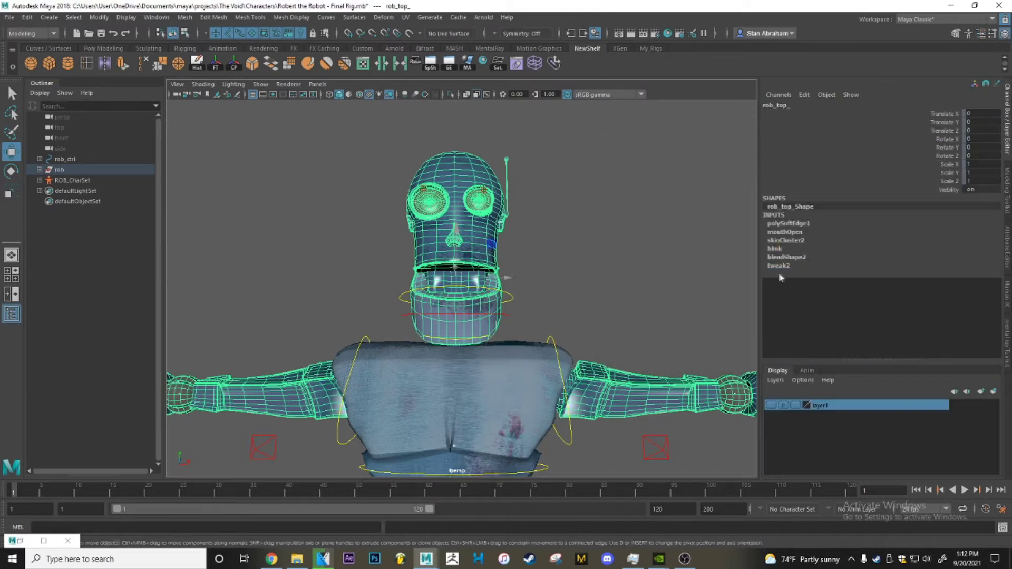
pyautogui.click(534, 63)
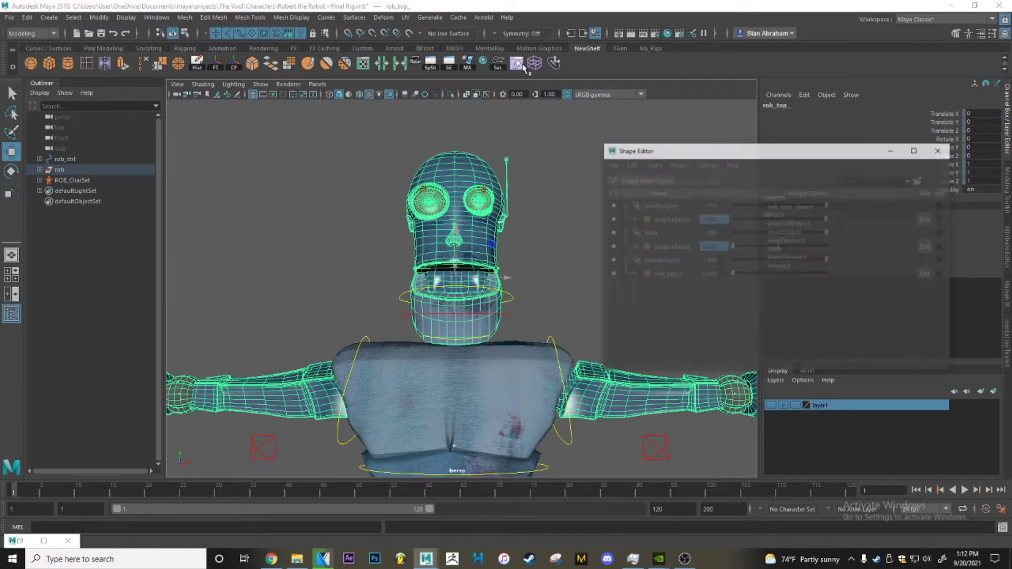
# Step: Rename blendShape2 to Oo and target rob_top_1 to Oo_BS, then close the Shape Editor
pyautogui.doubleClick(663, 261)
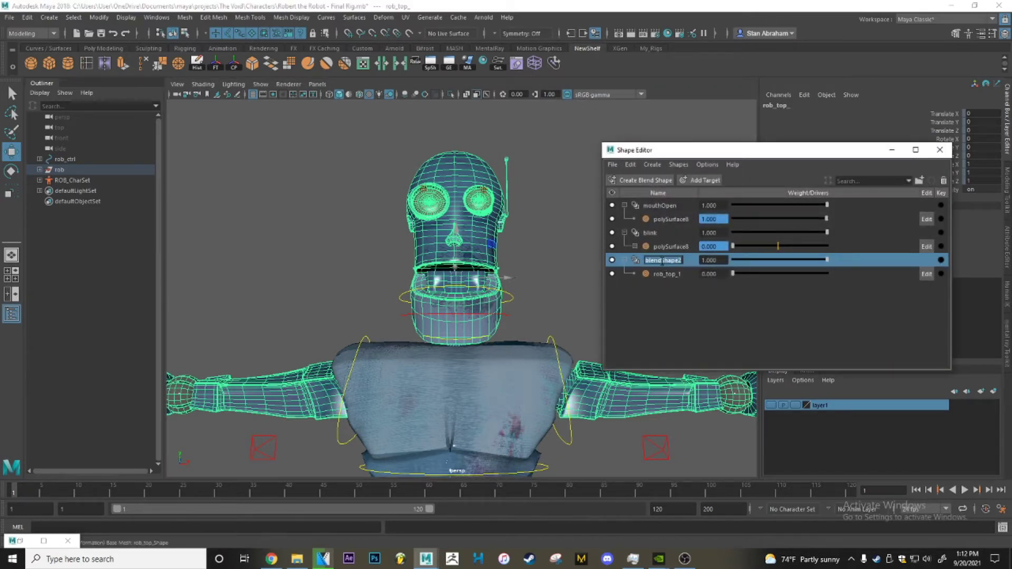
pyautogui.write('Os')
pyautogui.press('Return')
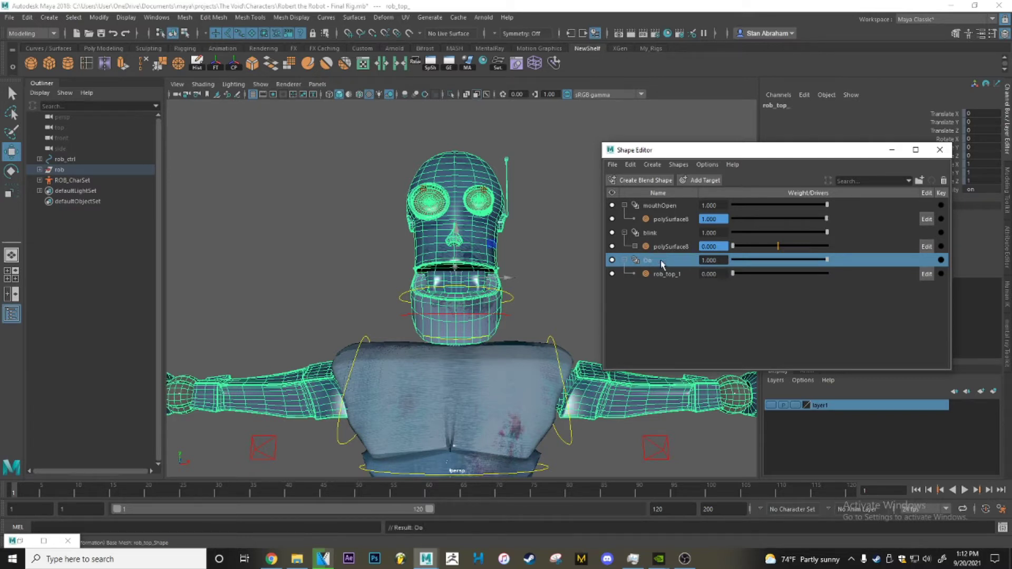
pyautogui.rightClick(666, 274)
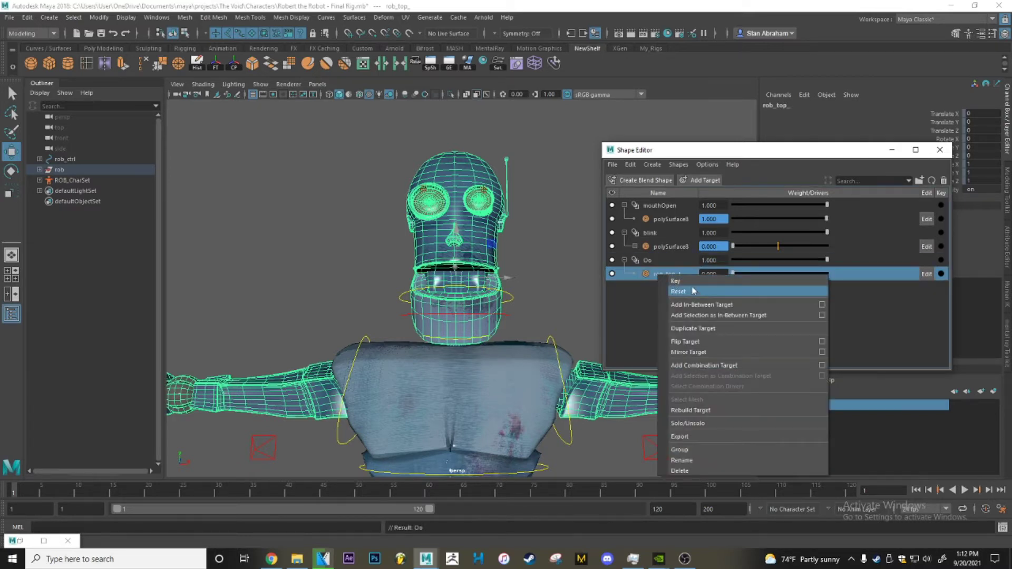
pyautogui.click(682, 460)
pyautogui.write('Oo_')
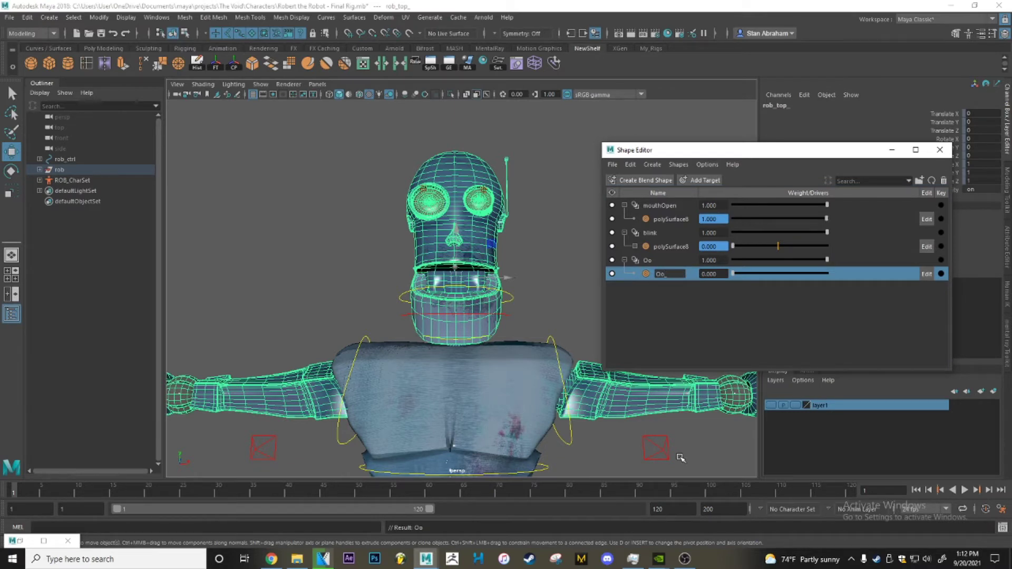
pyautogui.press('Return')
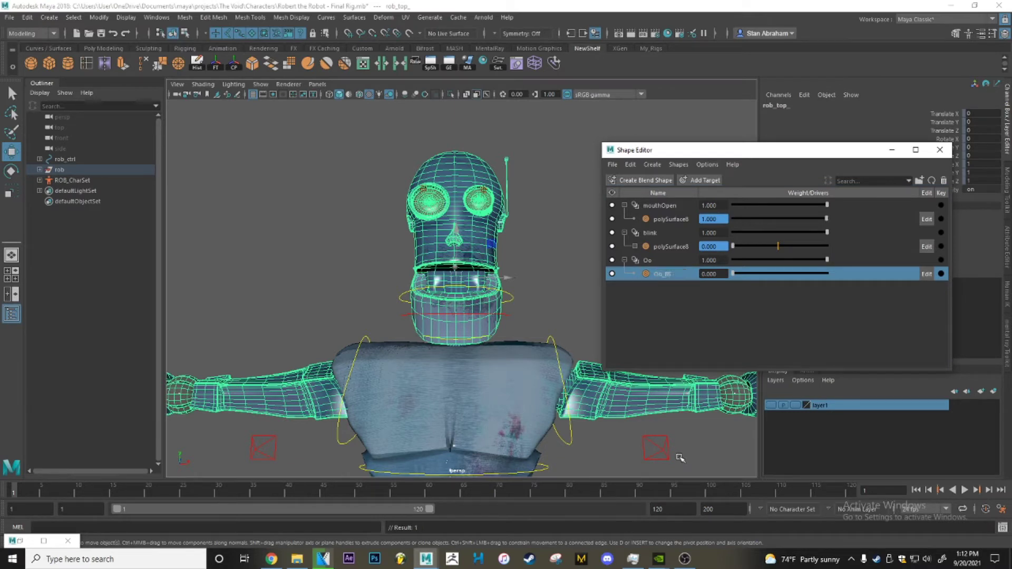
pyautogui.click(940, 150)
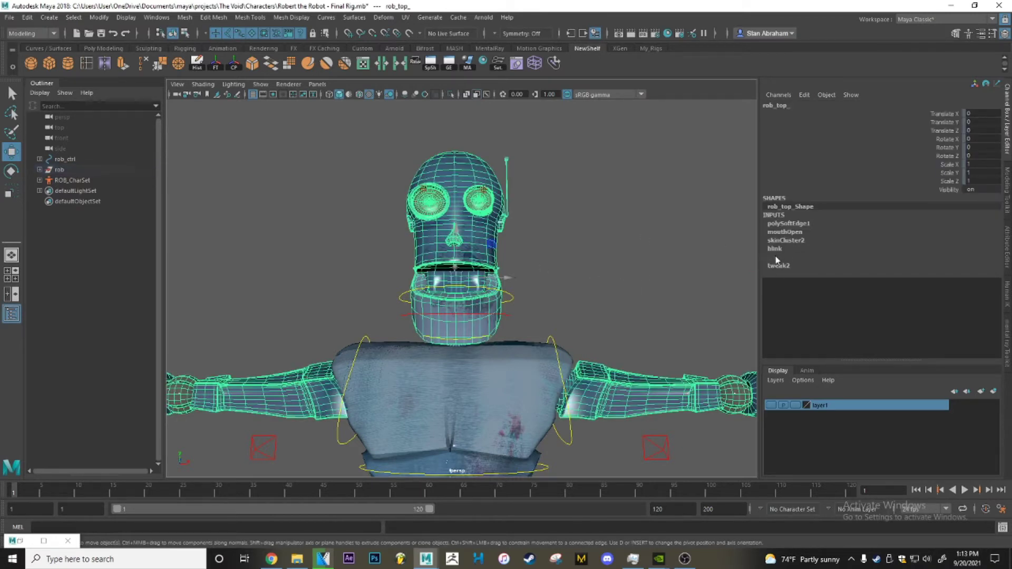
# Step: Switch to the Animation menu set and open Key > Set Driven Key > Set
pyautogui.click(776, 258)
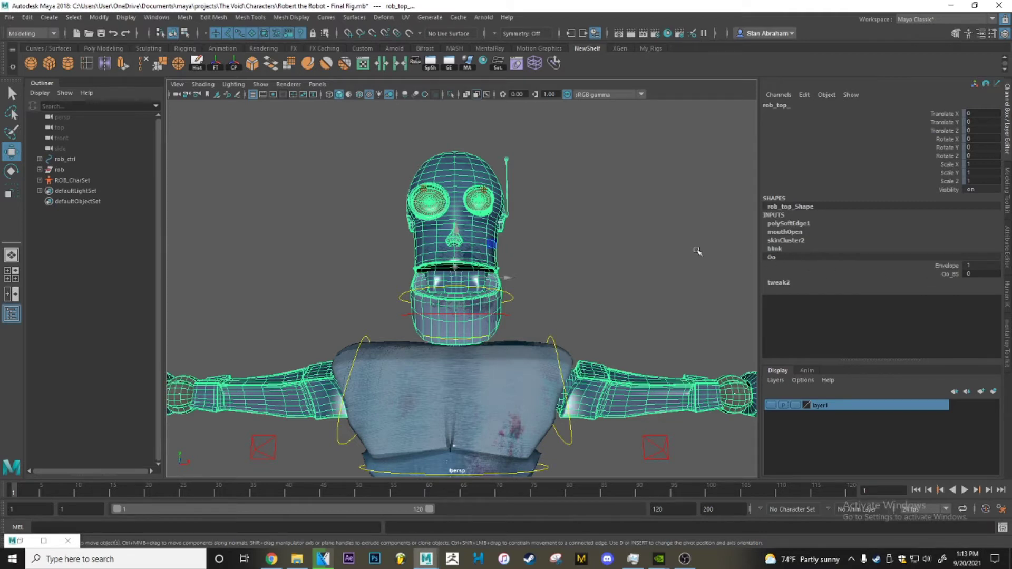
pyautogui.click(640, 239)
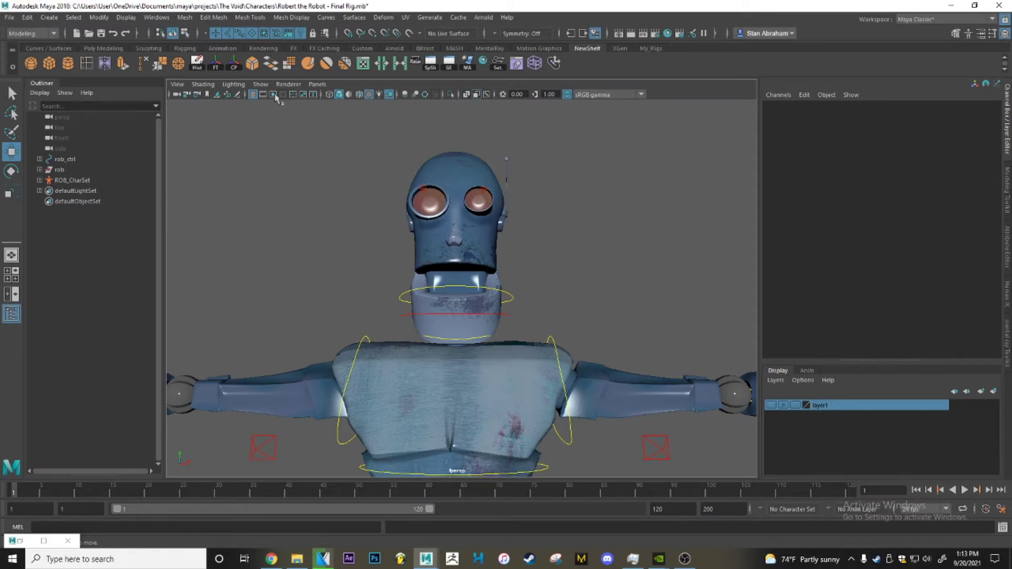
pyautogui.click(30, 34)
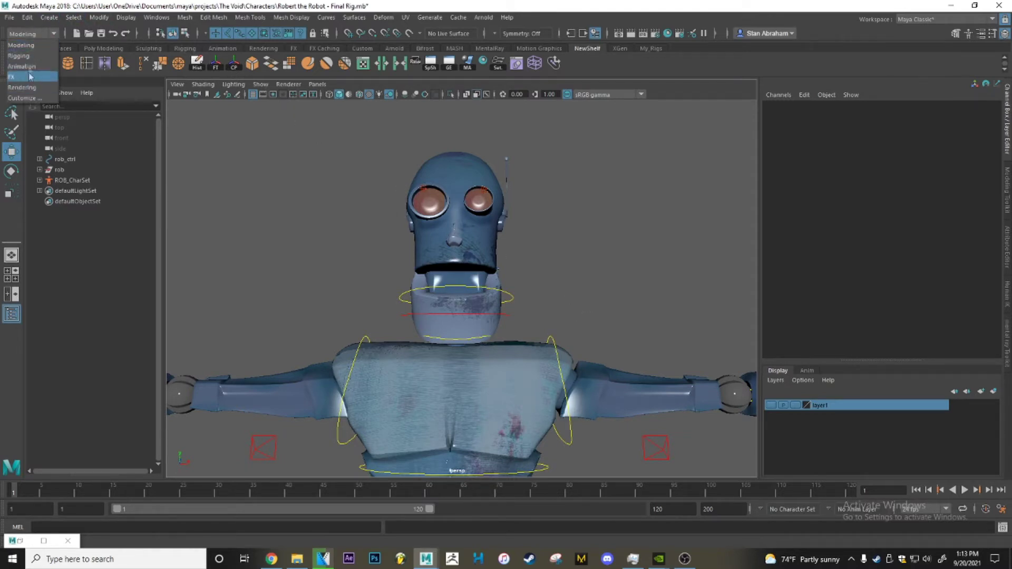
pyautogui.click(21, 66)
pyautogui.click(182, 18)
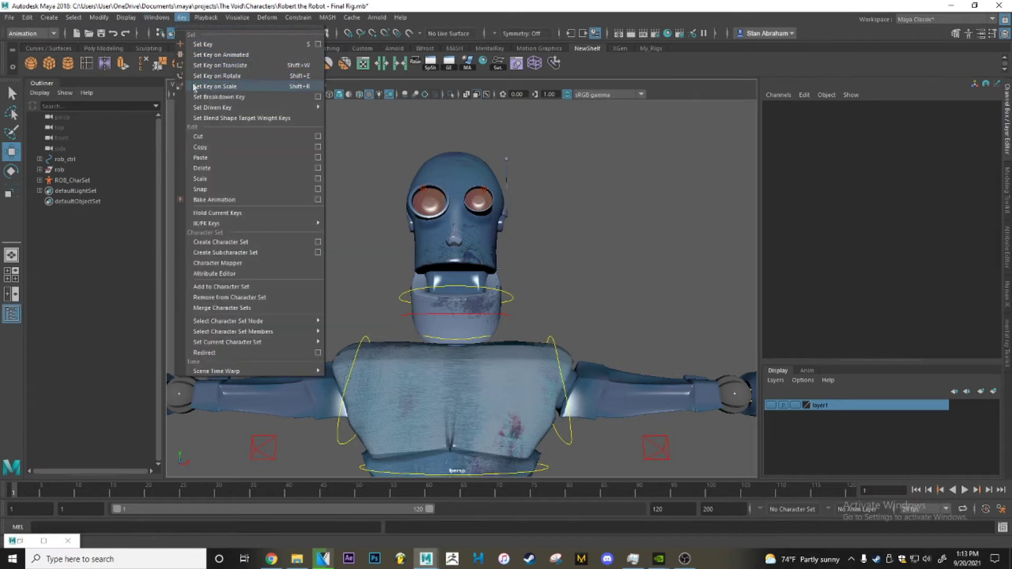
pyautogui.moveTo(285, 108)
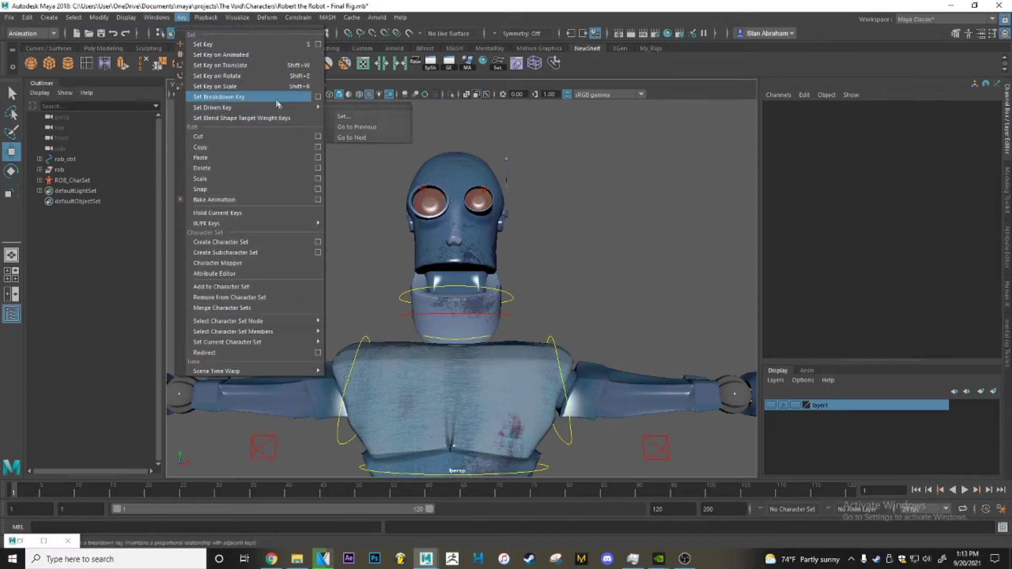
pyautogui.click(356, 117)
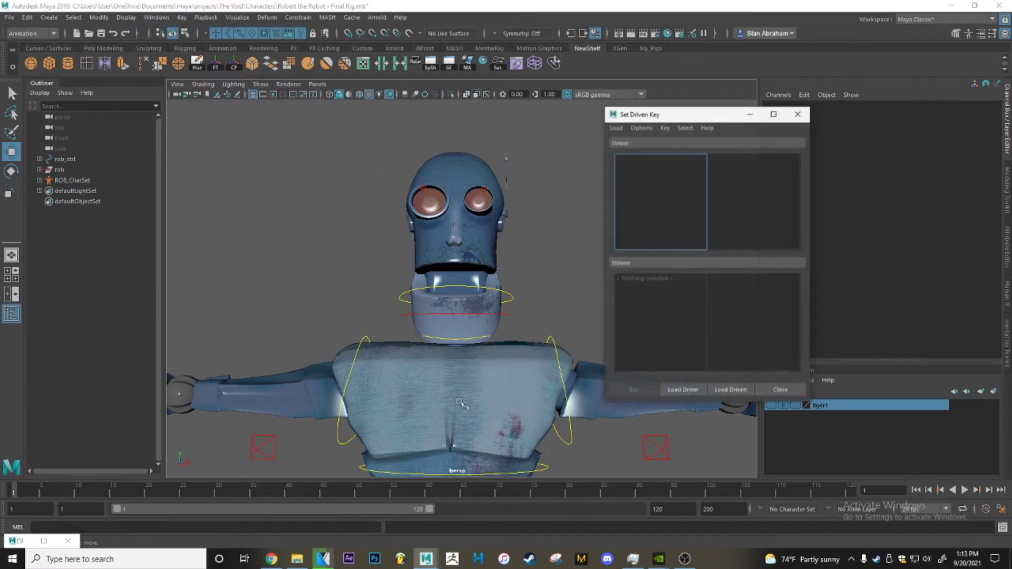
# Step: Load head_ctrl1 as driver and the Oo blend shape on rob_top as driven
pyautogui.click(508, 316)
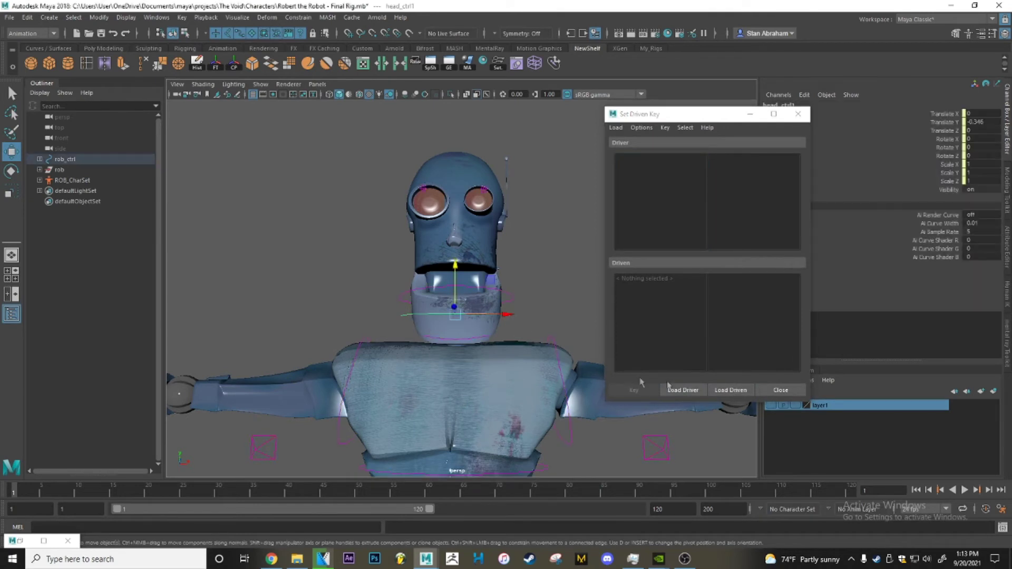
pyautogui.click(683, 390)
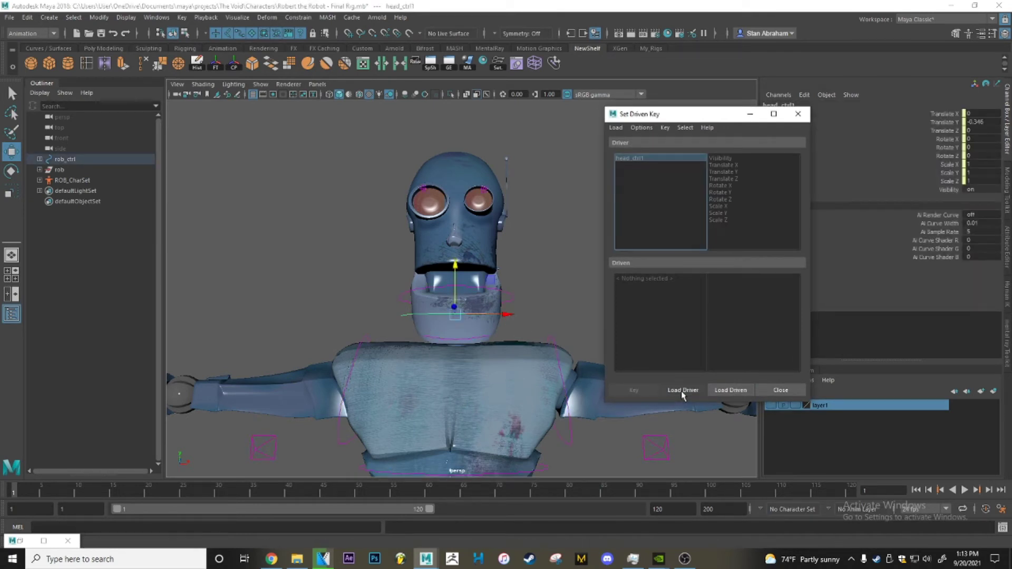
pyautogui.click(514, 278)
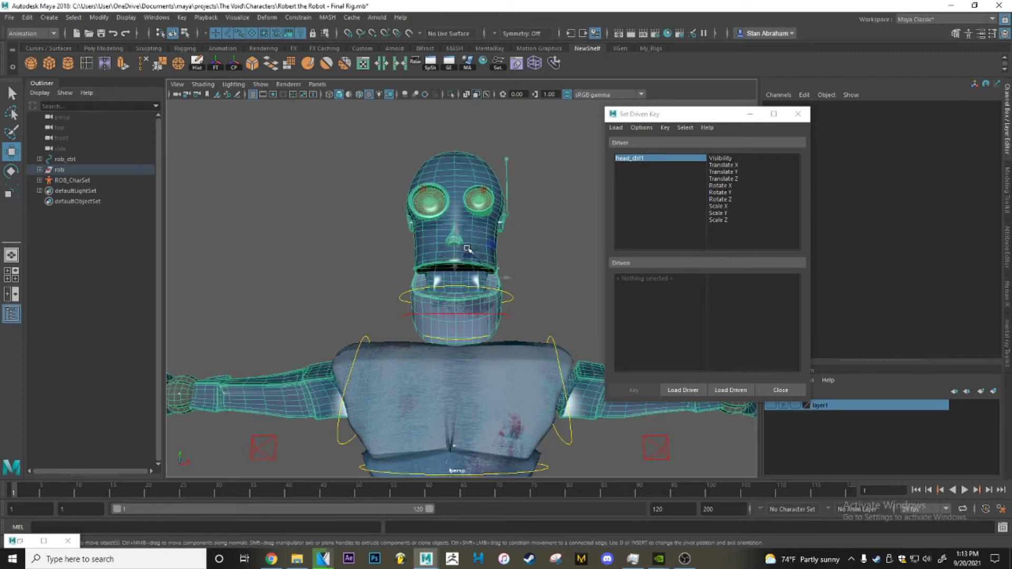
pyautogui.moveTo(695, 119); pyautogui.dragTo(188, 133)
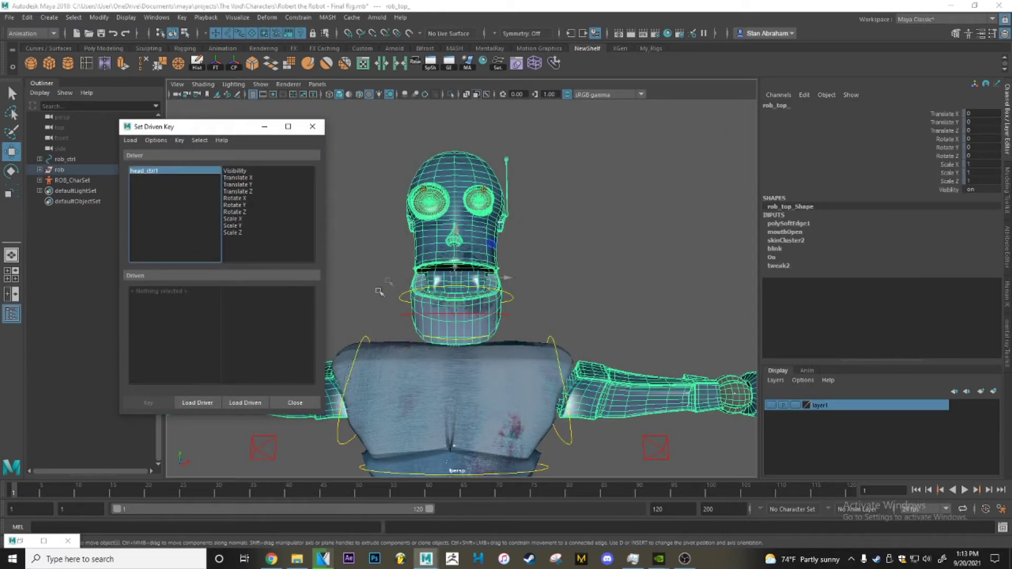
pyautogui.click(255, 403)
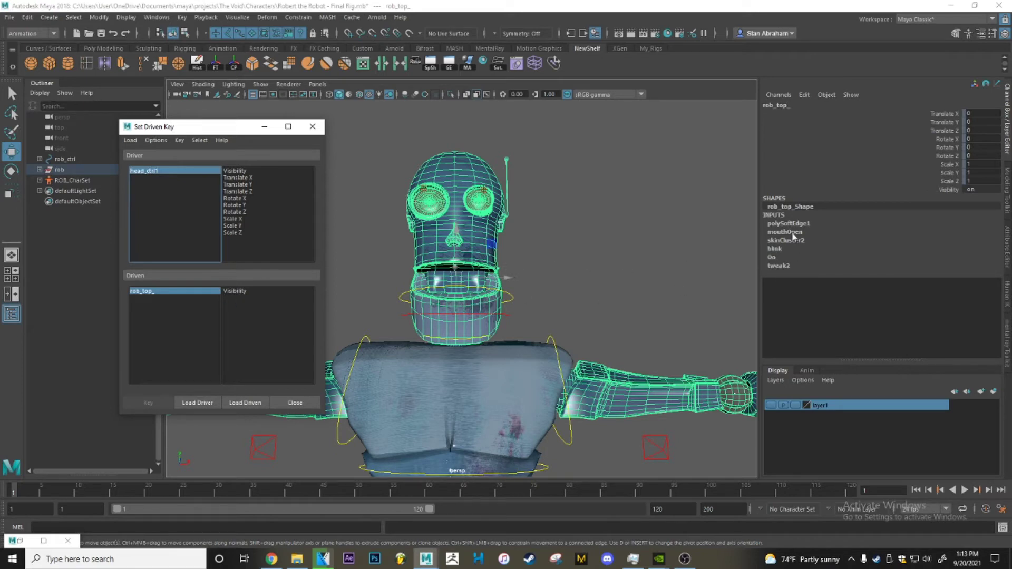
pyautogui.click(775, 258)
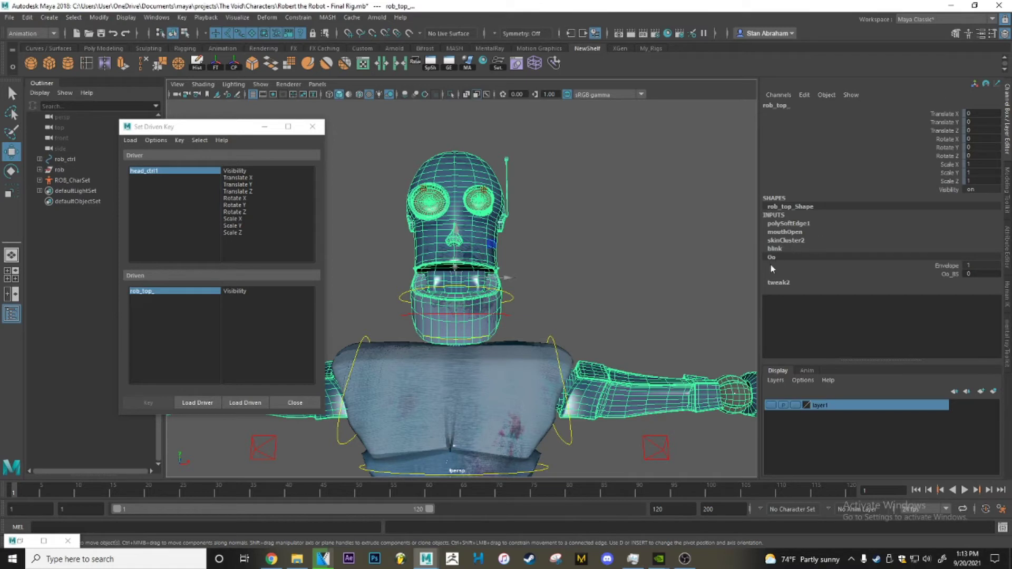
pyautogui.click(246, 404)
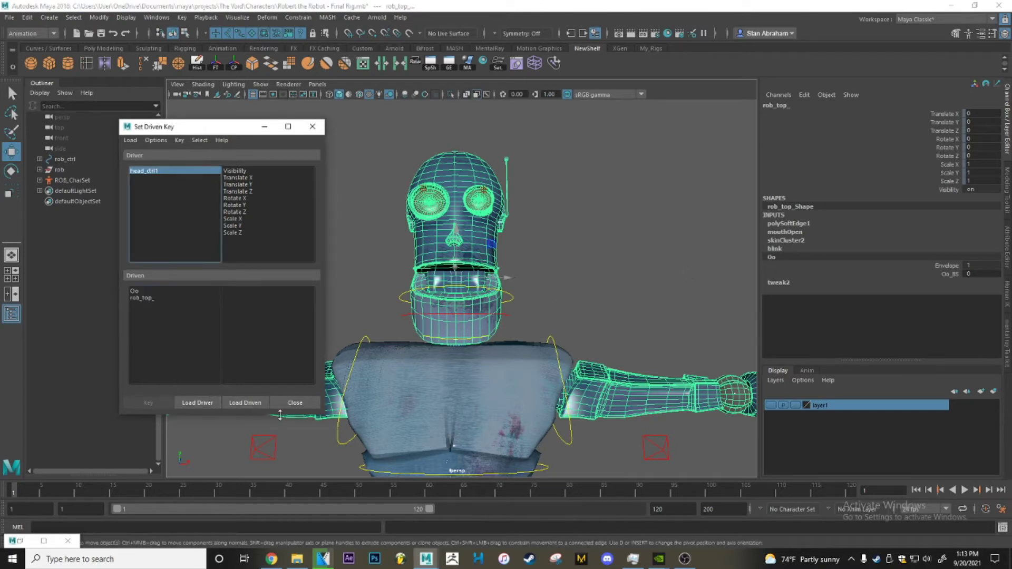
pyautogui.click(133, 292)
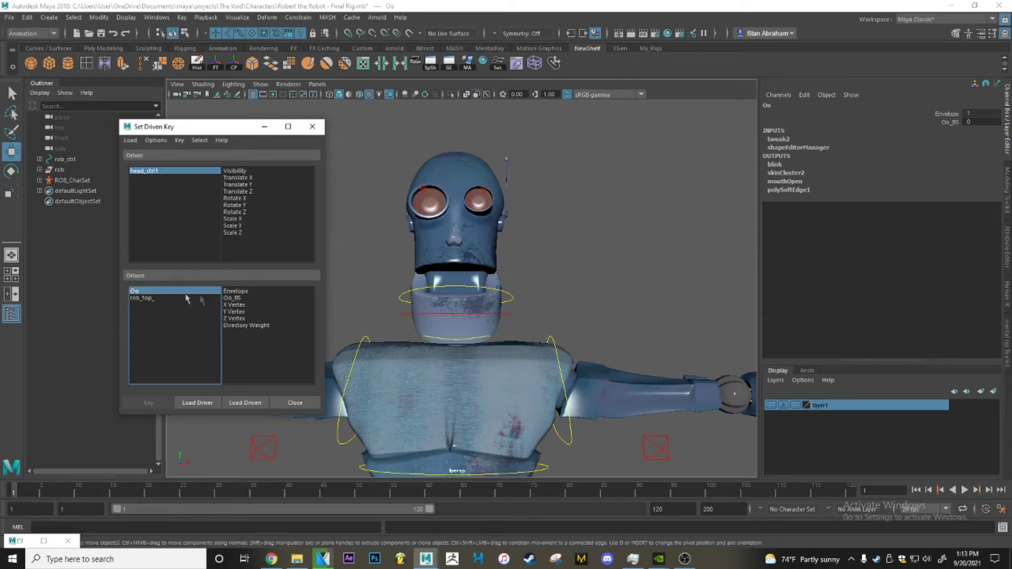
# Step: Pick Oo_BS as the driven attribute and test-tilt head_ctrl1 on Z, undoing each tilt
pyautogui.click(240, 299)
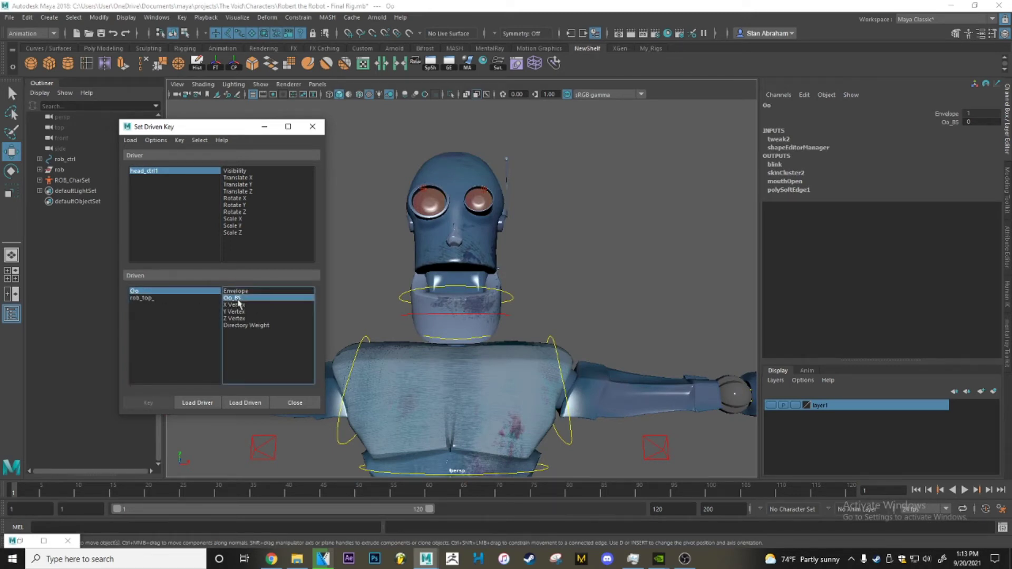
pyautogui.click(498, 314)
pyautogui.press('e')
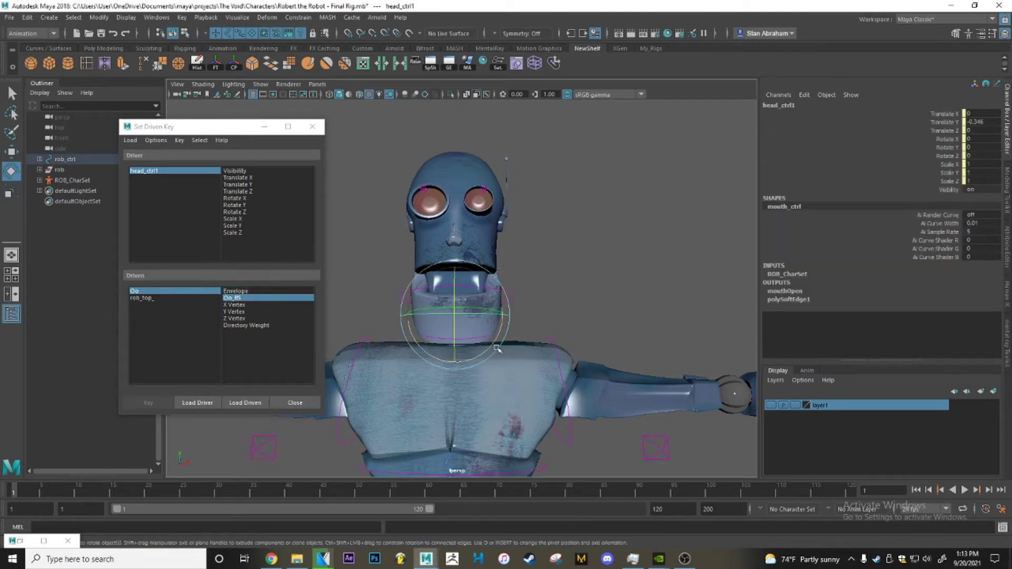
pyautogui.moveTo(496, 348); pyautogui.dragTo(503, 350)
pyautogui.hotkey('ctrl', 'z')
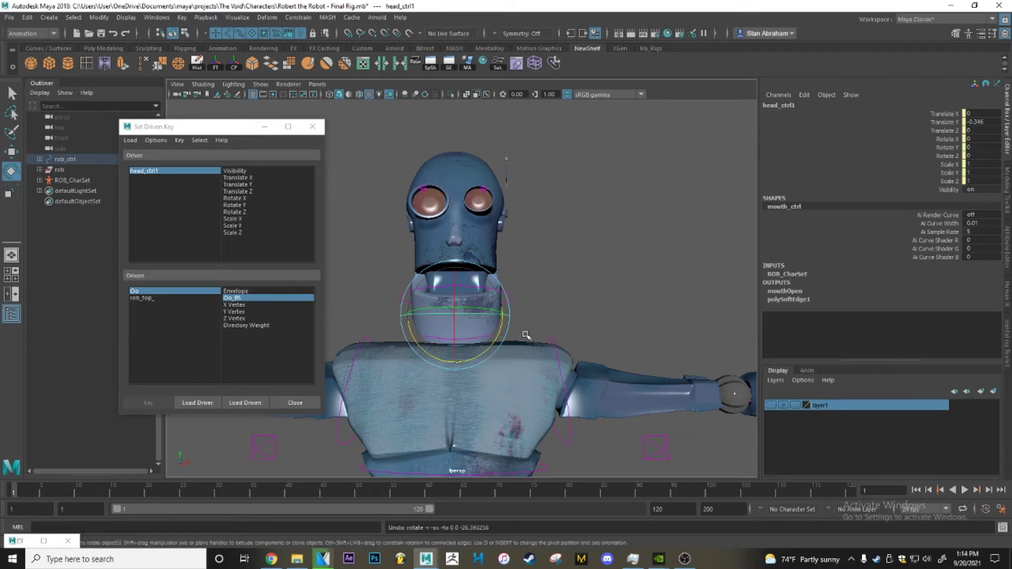
pyautogui.moveTo(459, 329); pyautogui.dragTo(498, 338)
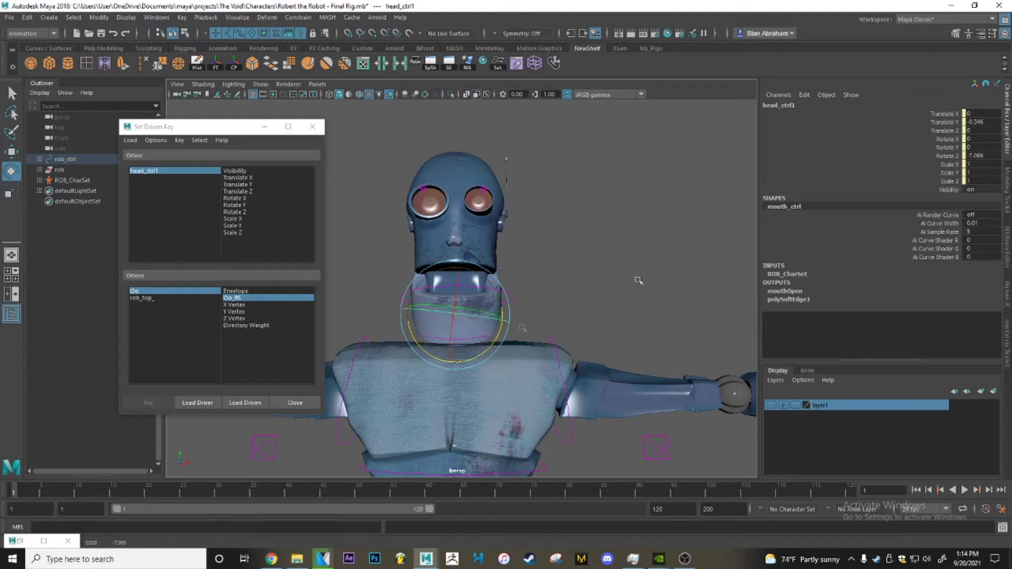
pyautogui.hotkey('ctrl', 'z')
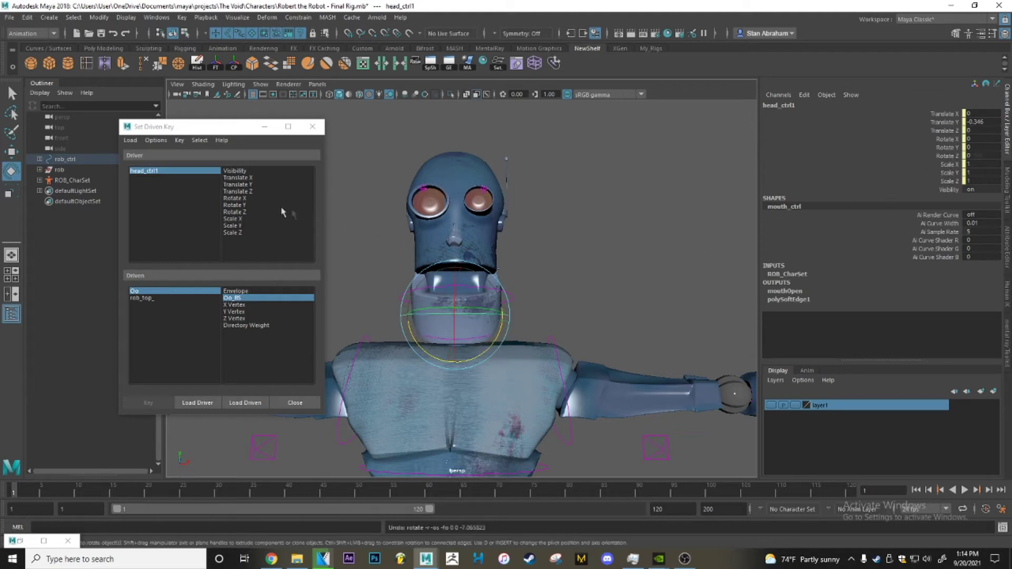
# Step: Key the rest pose: head_ctrl1 Rotate Z 0 driving Oo_BS 0
pyautogui.click(250, 212)
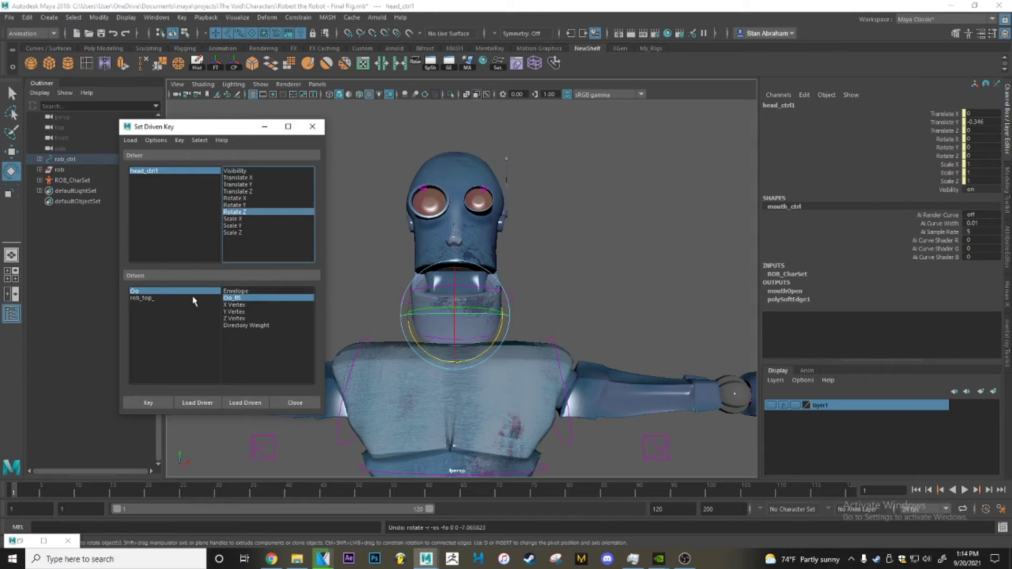
pyautogui.click(146, 291)
pyautogui.click(144, 171)
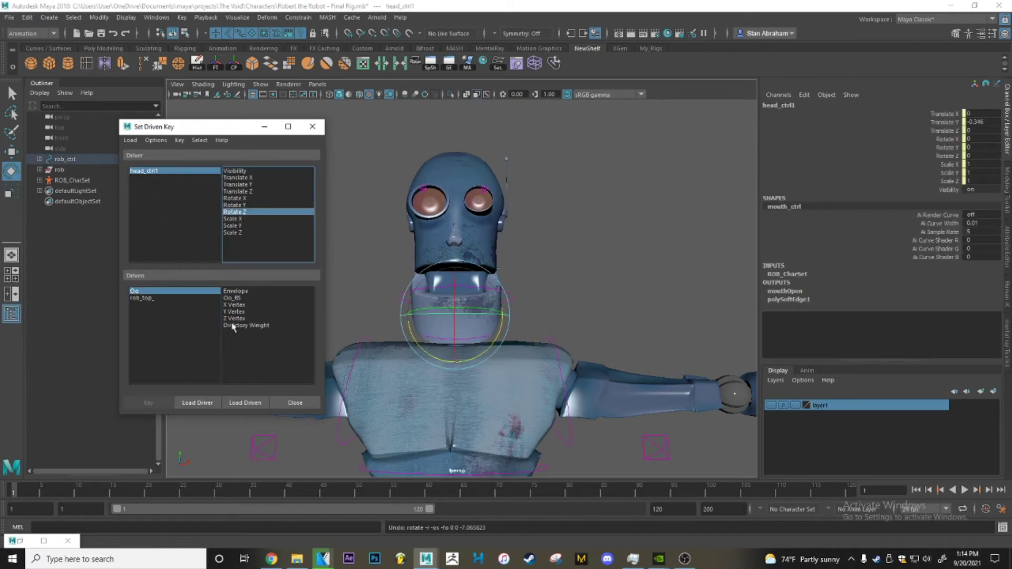
pyautogui.click(235, 298)
pyautogui.click(148, 404)
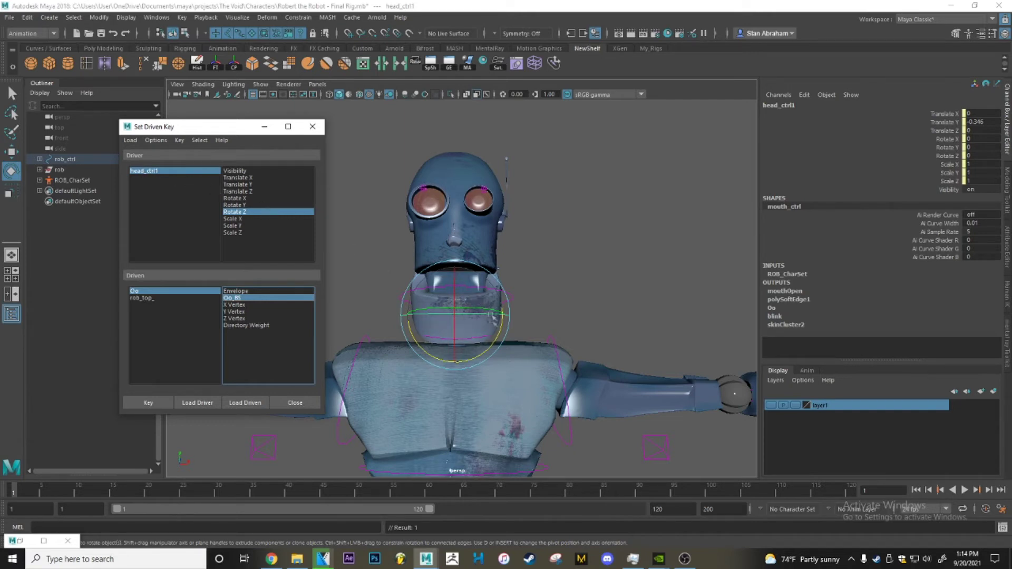
# Step: Key Rotate Z -45 to Oo_BS 1, then close the Set Driven Key window
pyautogui.moveTo(498, 331); pyautogui.dragTo(494, 342)
pyautogui.click(975, 157)
pyautogui.write('-45')
pyautogui.press('Return')
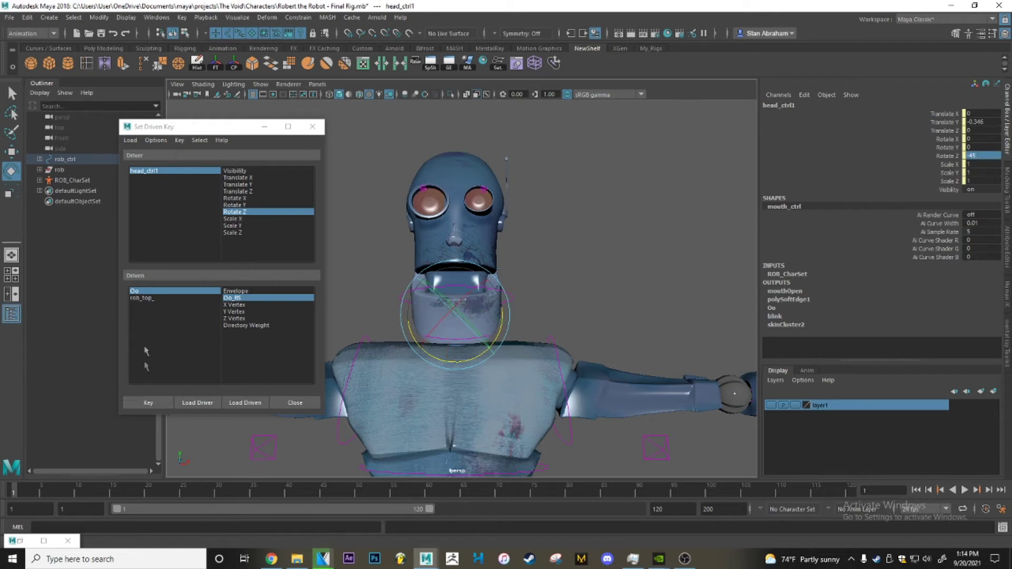
pyautogui.click(136, 292)
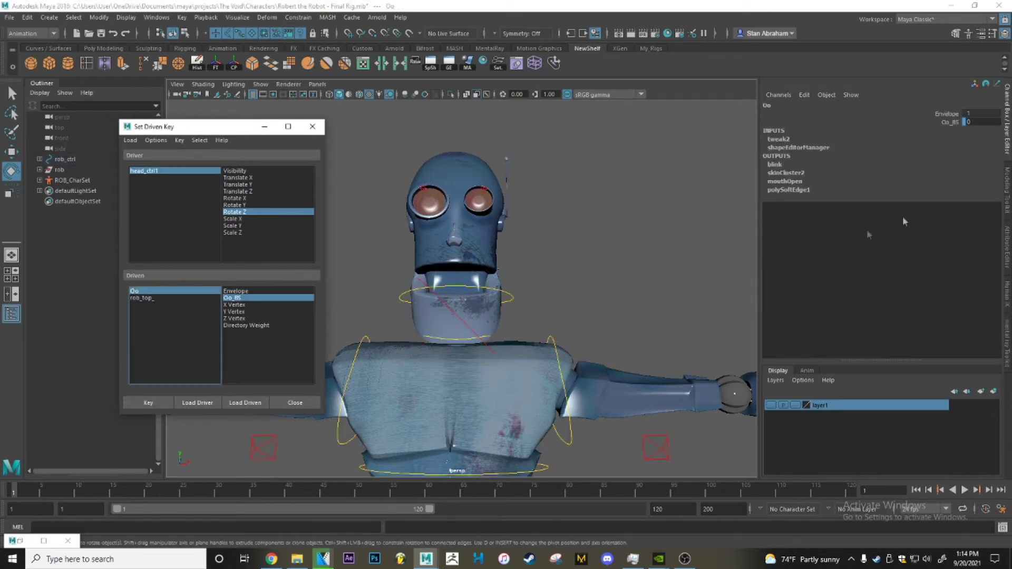
pyautogui.click(981, 123)
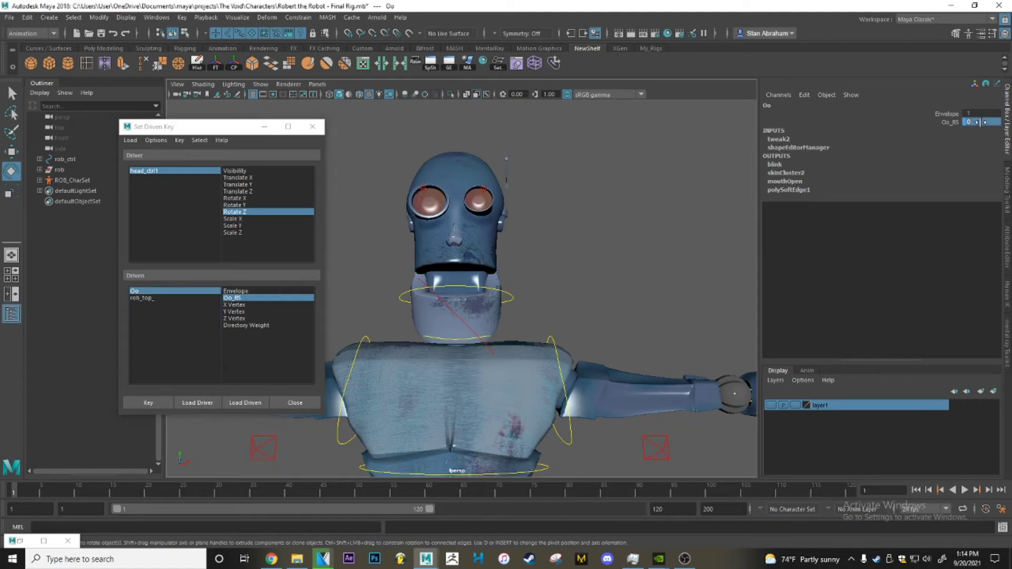
pyautogui.write('1')
pyautogui.press('Return')
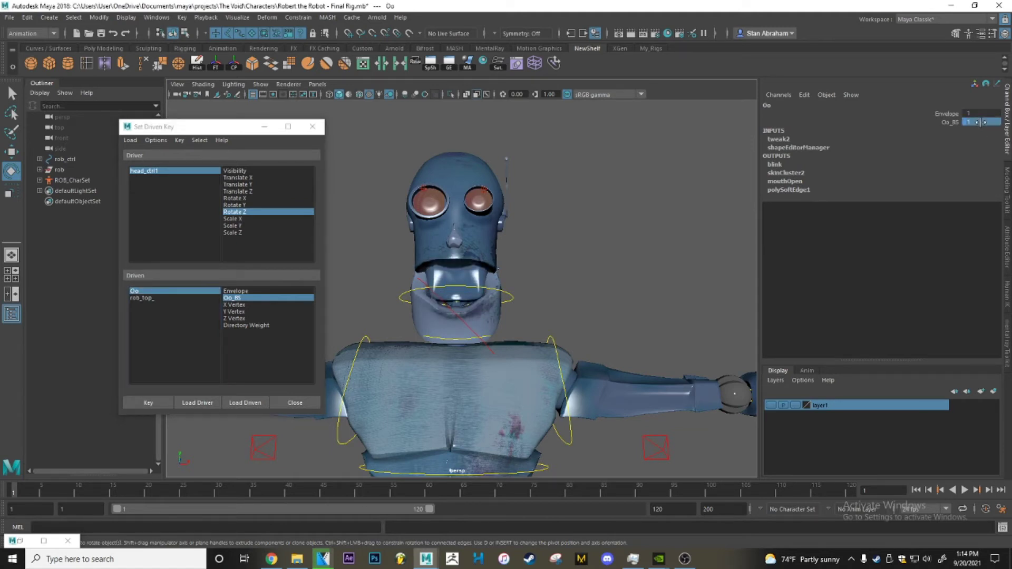
pyautogui.click(148, 403)
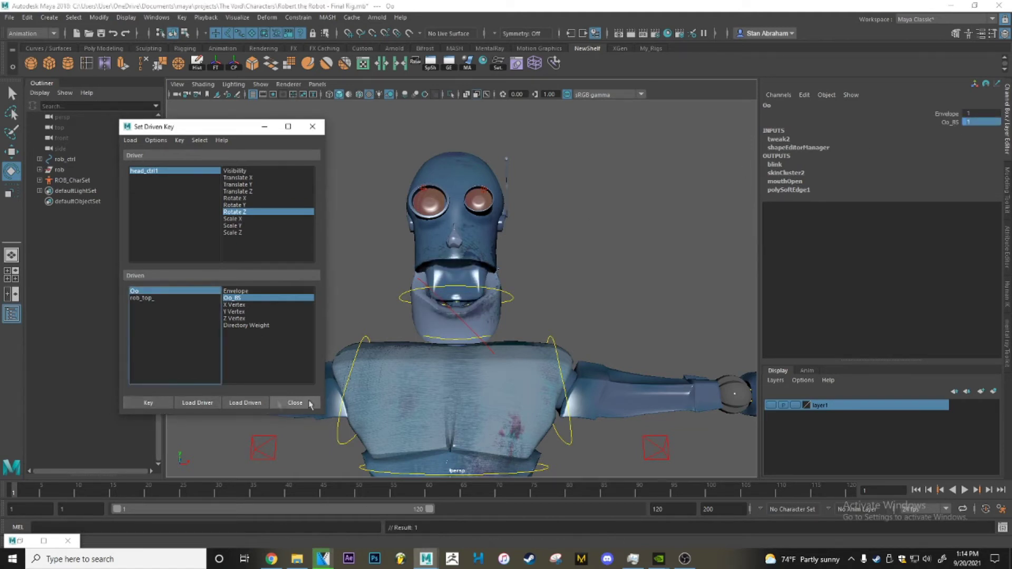
pyautogui.click(296, 403)
pyautogui.click(610, 207)
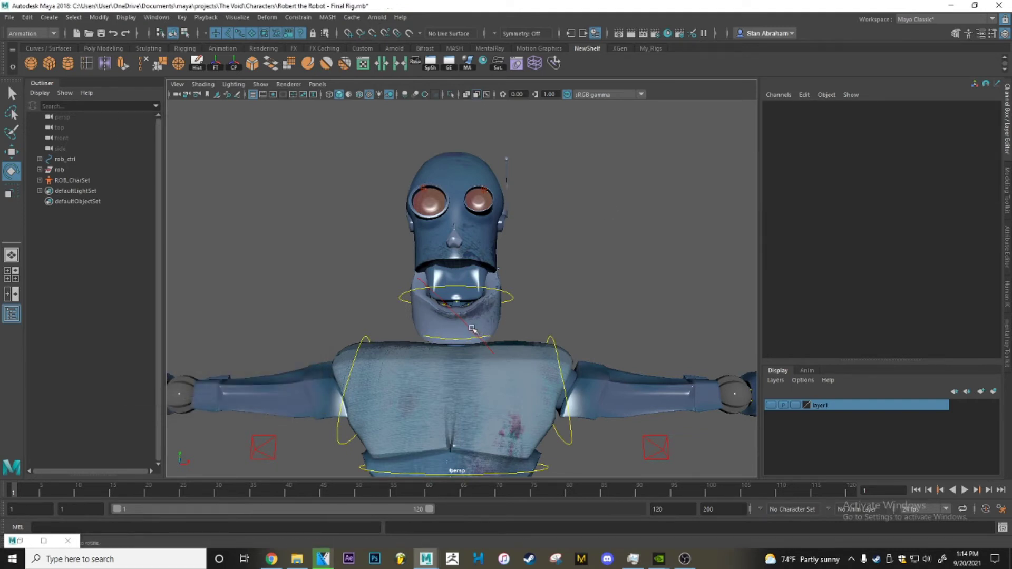
# Step: Rotate head_ctrl1 to preview the Oo mouth, undo, reset Rotate Z to 0, and select rob_top
pyautogui.click(474, 331)
pyautogui.moveTo(475, 356); pyautogui.dragTo(496, 329)
pyautogui.hotkey('ctrl', 'z')
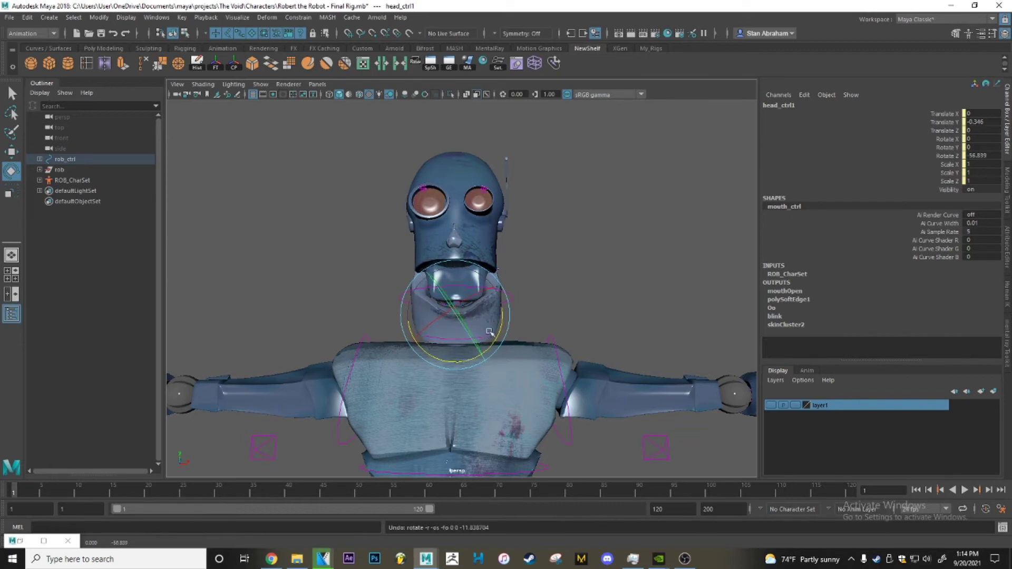
pyautogui.doubleClick(973, 155)
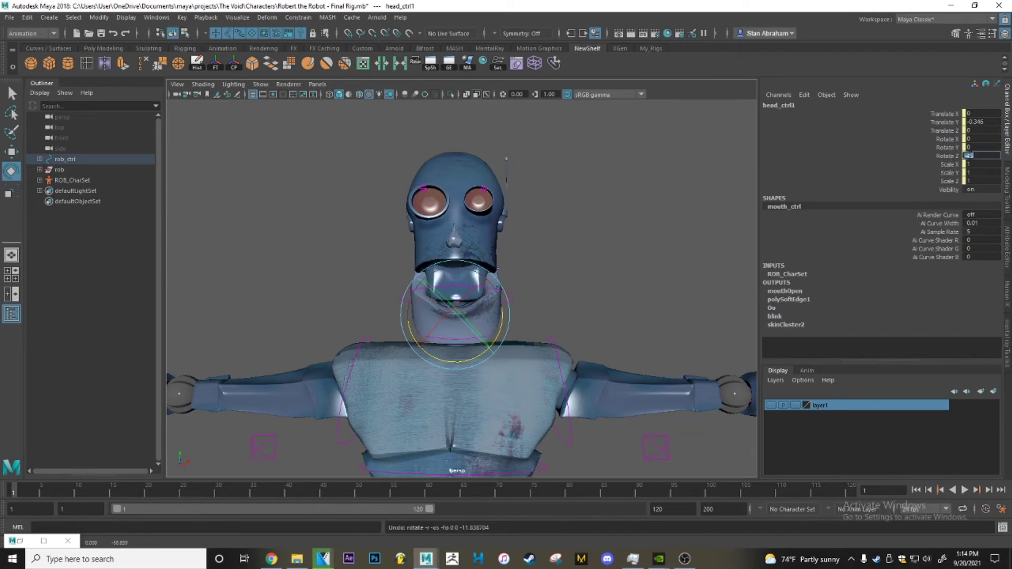
pyautogui.write('0')
pyautogui.press('Return')
pyautogui.click(653, 147)
pyautogui.click(490, 252)
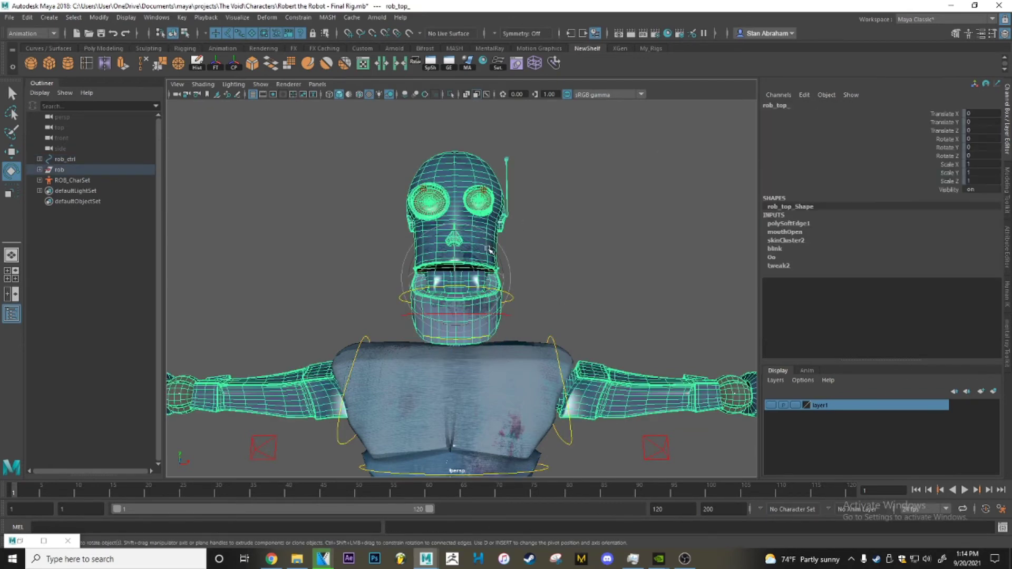
# Step: Duplicate rob_top and unlock the copy's Translate X, Y and Z channels
pyautogui.scroll(-3, 490, 251)
pyautogui.press('w')
pyautogui.hotkey('ctrl', 'd')
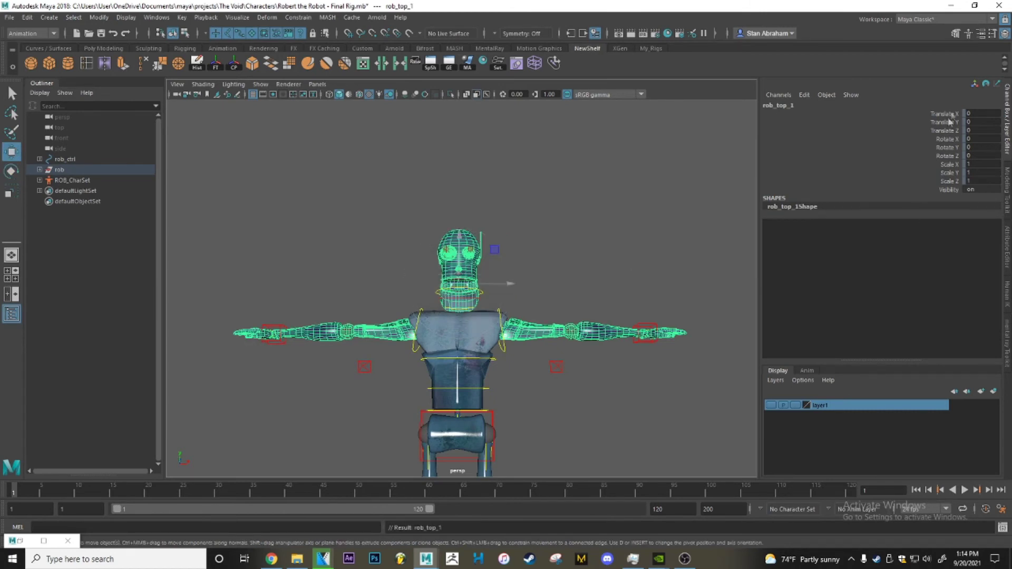
pyautogui.click(949, 114)
pyautogui.moveTo(949, 114); pyautogui.dragTo(949, 131)
pyautogui.rightClick(949, 130)
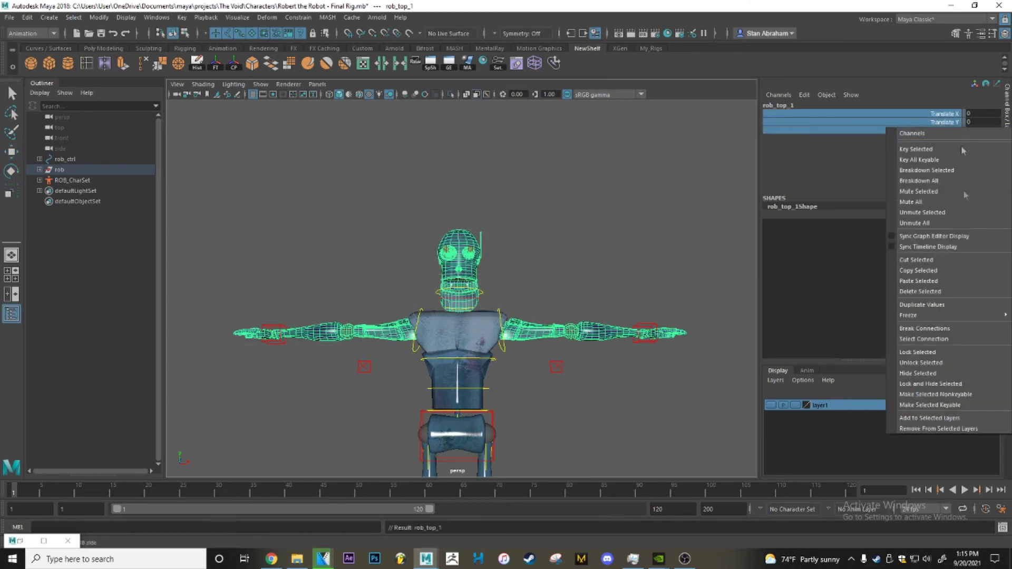
pyautogui.click(934, 369)
# Step: Move rob_top_1 along X to 2.148 beside the original and enter Face mode
pyautogui.press('w')
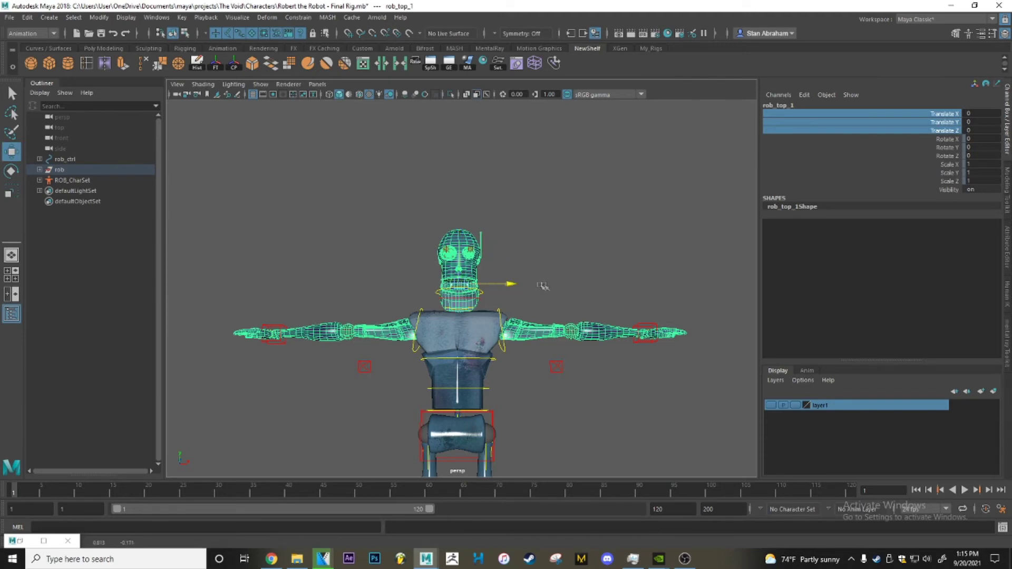
pyautogui.moveTo(510, 285); pyautogui.dragTo(580, 287)
pyautogui.scroll(5, 570, 264)
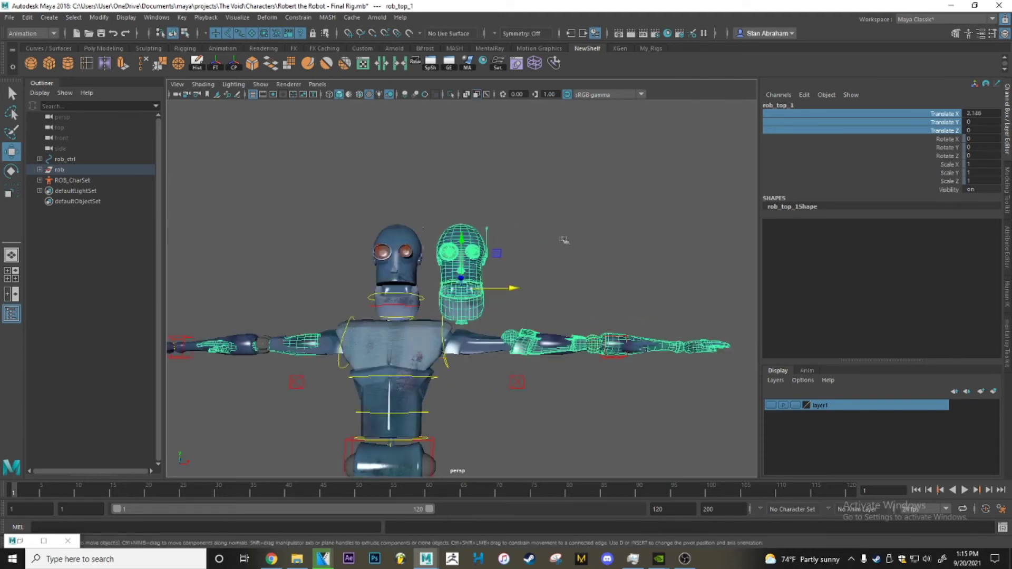
pyautogui.click(560, 240)
pyautogui.scroll(5, 560, 241)
pyautogui.click(505, 242)
pyautogui.rightClick(505, 241)
pyautogui.click(505, 268)
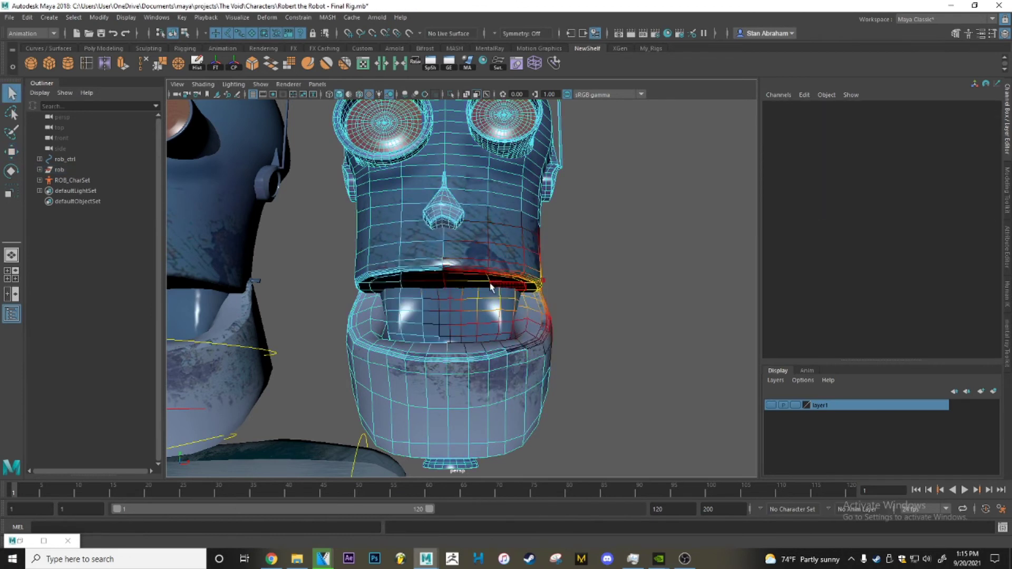
# Step: Soft-select rob_top_1's lower-lip face loop and scale the jaw up into a wide Ee mouth
pyautogui.click(505, 287)
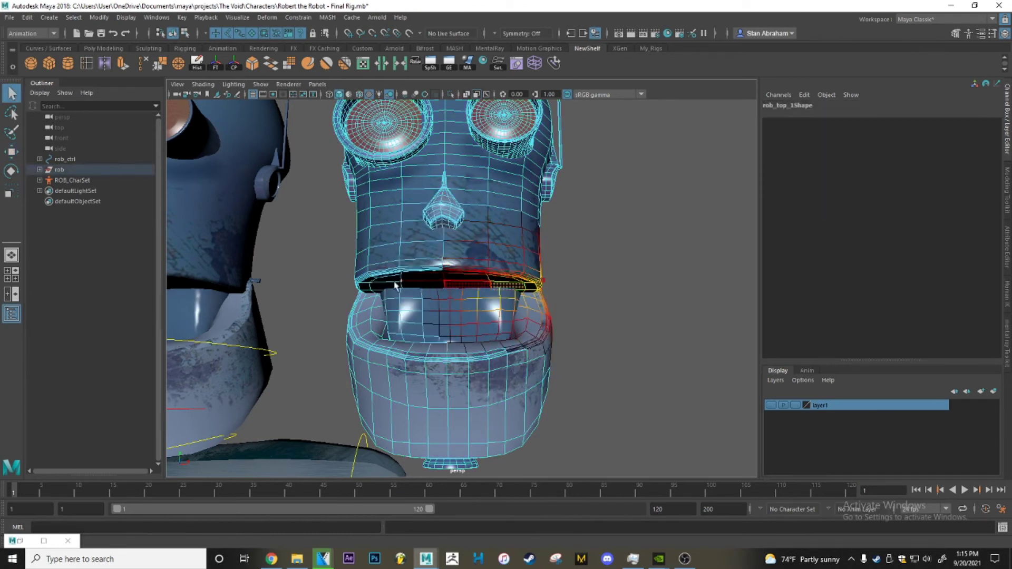
pyautogui.keyDown('shift'); pyautogui.doubleClick(506, 344); pyautogui.keyUp('shift')
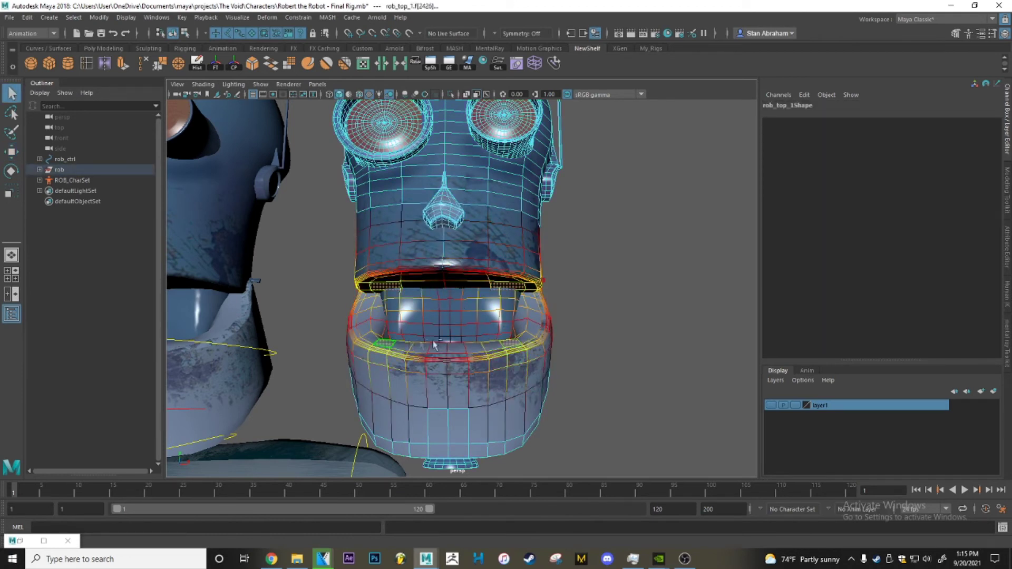
pyautogui.moveTo(422, 348); pyautogui.dragTo(555, 298)
pyautogui.press('r')
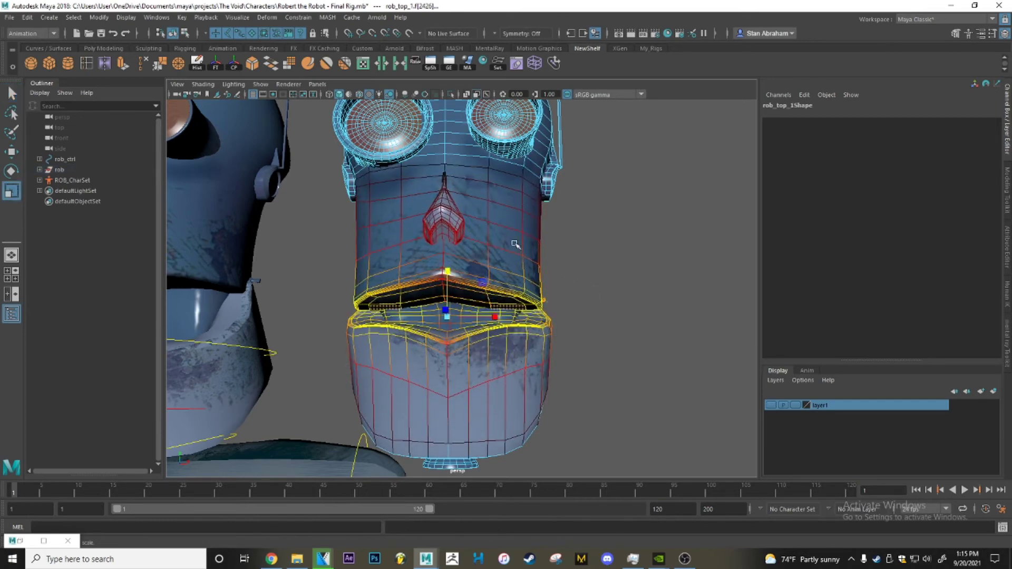
pyautogui.click(515, 243)
# Step: Return to object mode and select the duplicate robot head
pyautogui.moveTo(514, 246); pyautogui.dragTo(582, 232, button='right')
pyautogui.scroll(-5, 583, 248)
pyautogui.keyDown('alt'); pyautogui.moveTo(584, 264); pyautogui.dragTo(605, 260); pyautogui.keyUp('alt')
pyautogui.scroll(3, 605, 261)
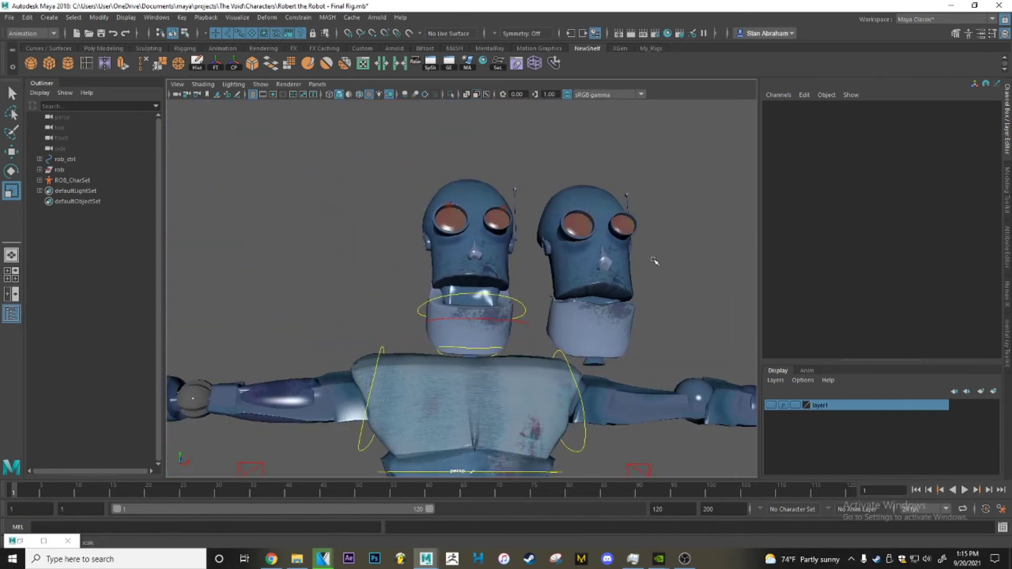
pyautogui.click(607, 254)
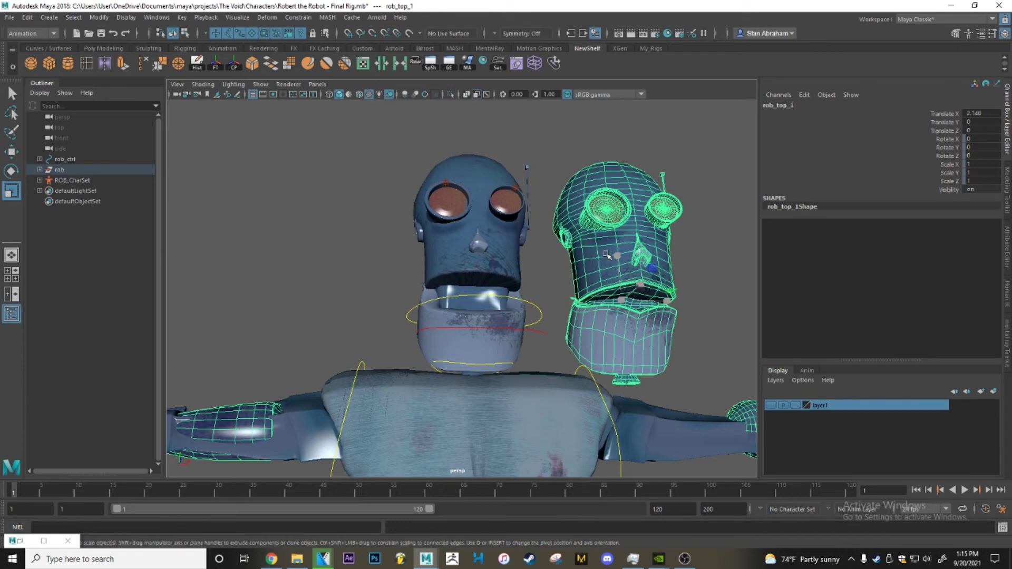
# Step: Create a blend shape named Ee from the duplicate onto rob_top_, deleting the target
pyautogui.keyDown('shift'); pyautogui.click(445, 254); pyautogui.keyUp('shift')
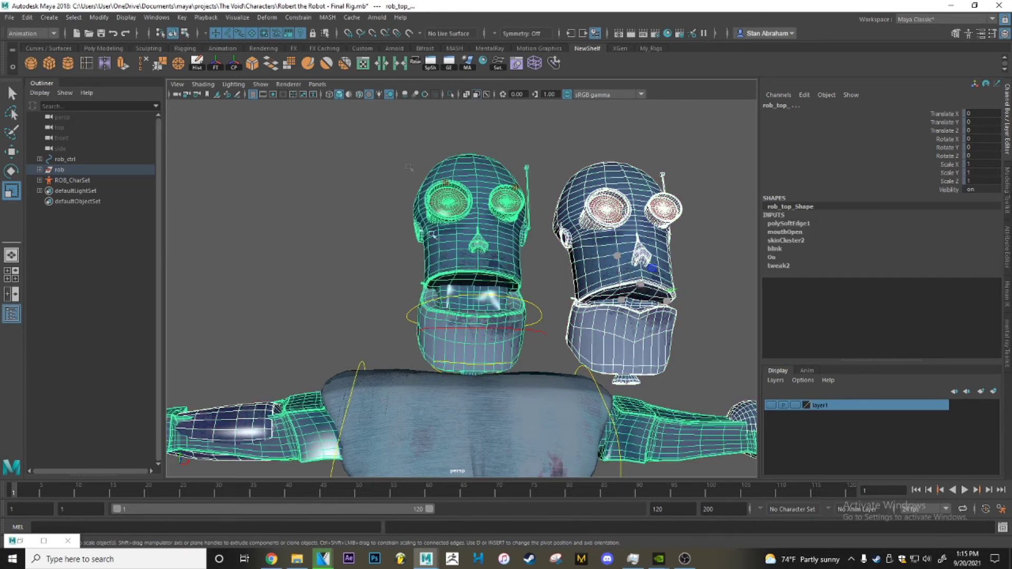
pyautogui.click(269, 19)
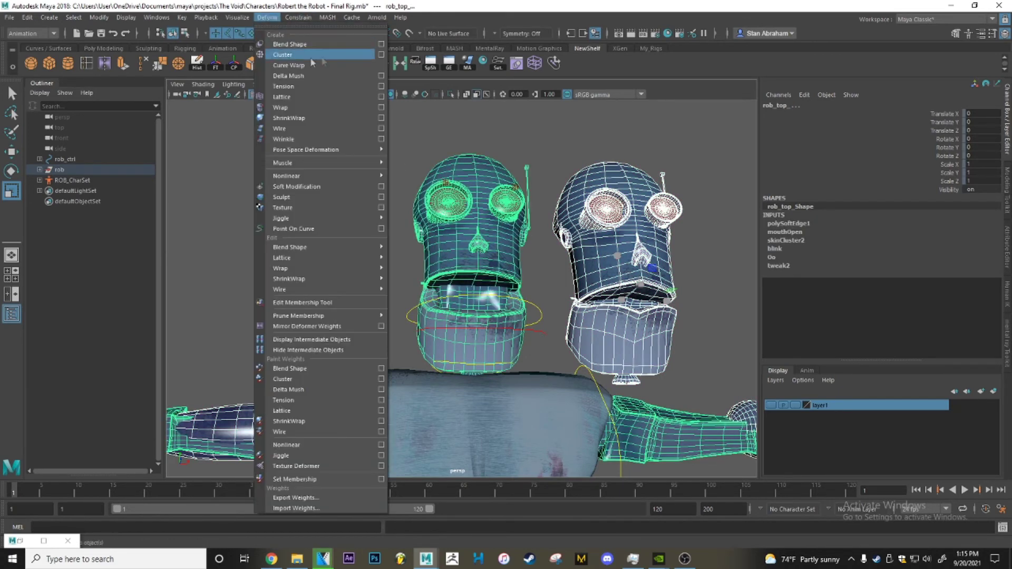
pyautogui.click(381, 44)
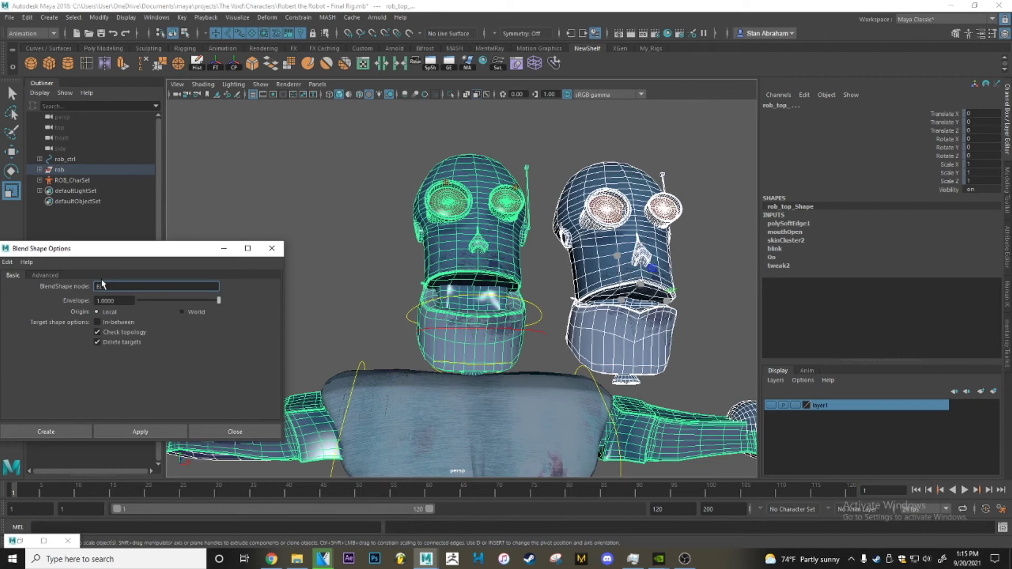
pyautogui.write('Ee')
pyautogui.click(46, 432)
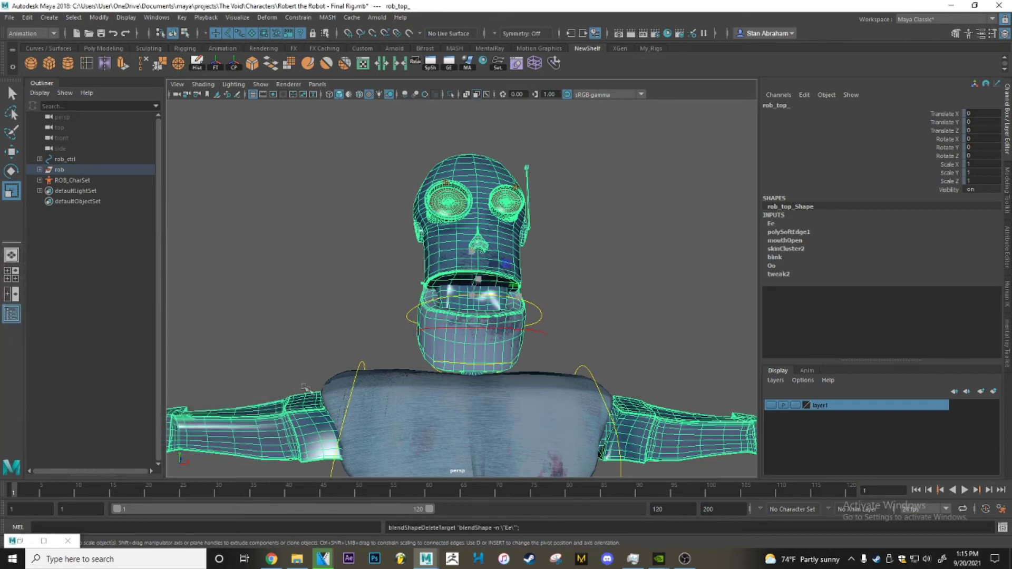
pyautogui.click(383, 259)
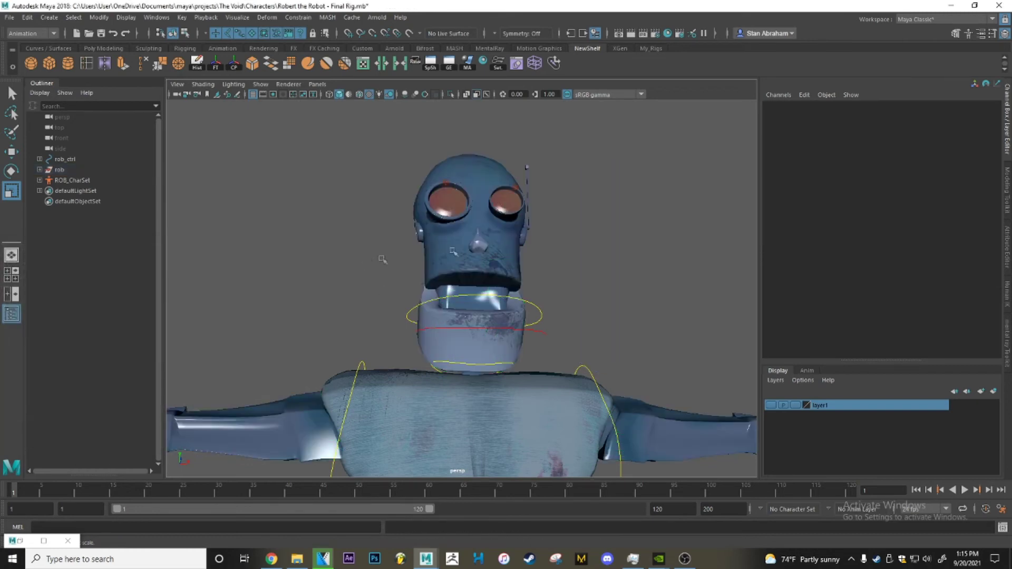
# Step: Rename the rob_top_1 target to Ee_BS in the Shape Editor, then open Set Driven Key
pyautogui.click(517, 63)
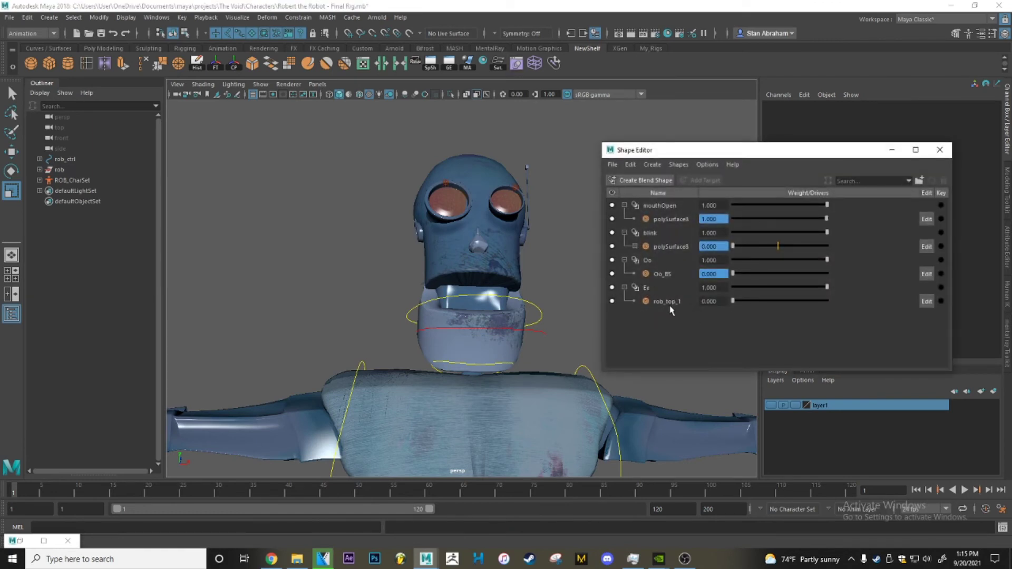
pyautogui.rightClick(672, 306)
pyautogui.click(683, 482)
pyautogui.write('Ee')
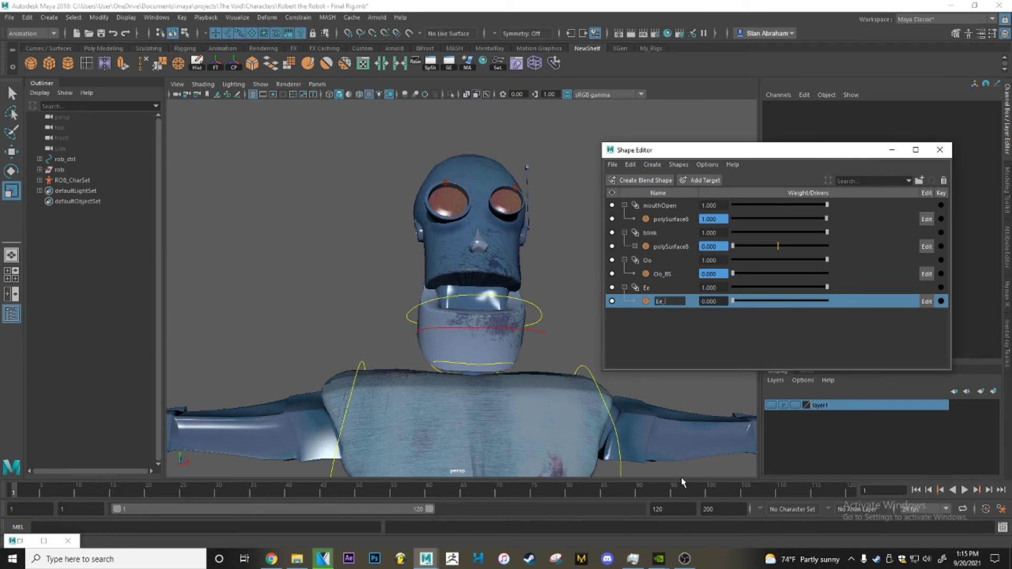
pyautogui.write('_BS')
pyautogui.press('Return')
pyautogui.click(940, 150)
pyautogui.click(498, 63)
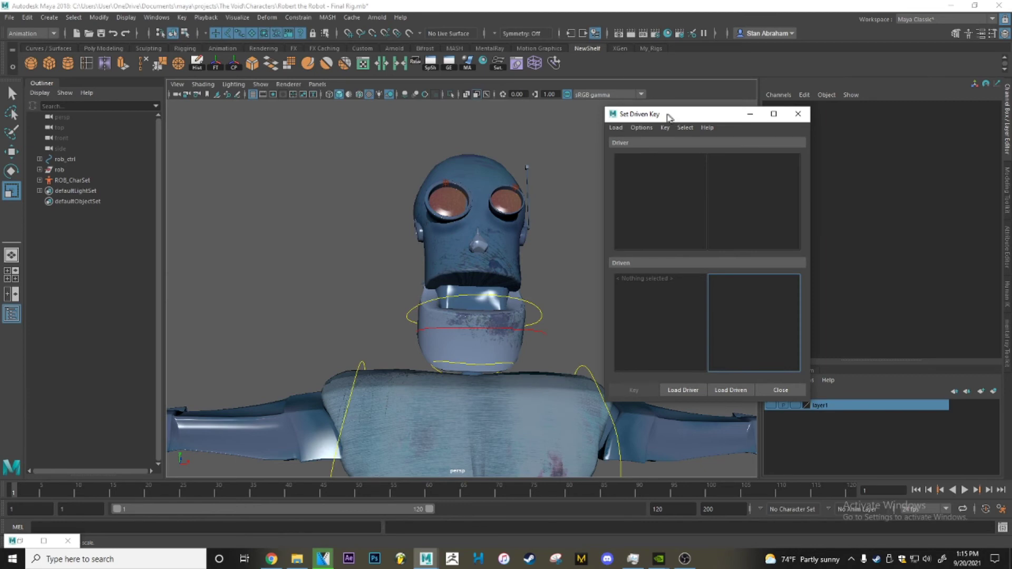
# Step: Load head_ctrl1's Rotate Z as the Set Driven Key driver
pyautogui.moveTo(667, 117); pyautogui.dragTo(220, 122)
pyautogui.click(526, 330)
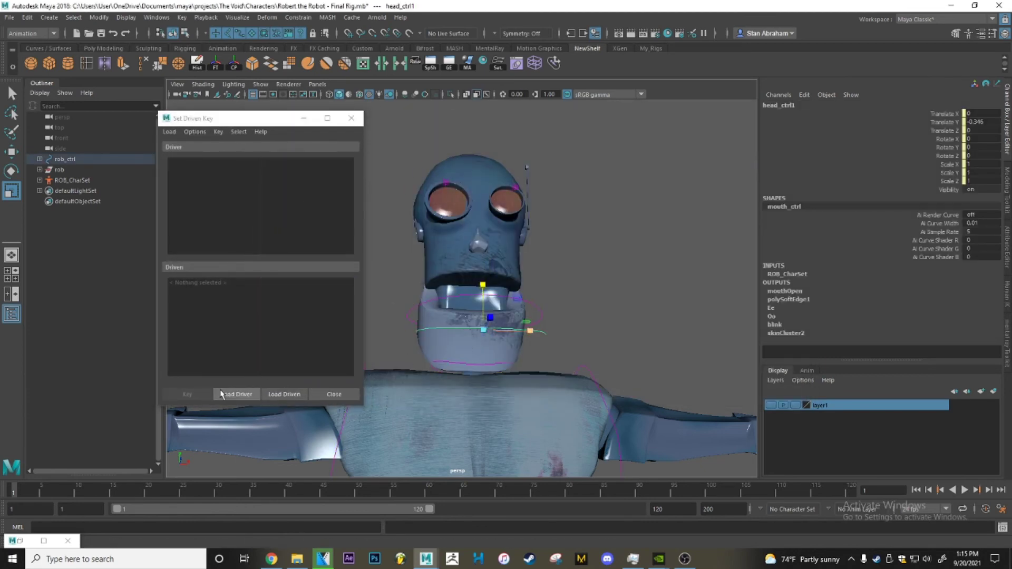
pyautogui.click(236, 394)
pyautogui.click(291, 204)
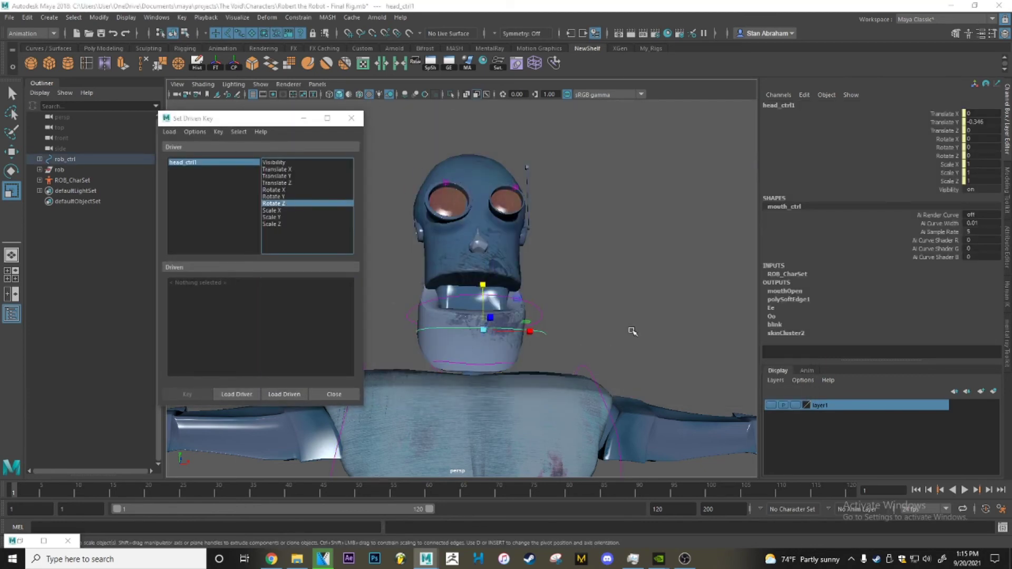
pyautogui.click(565, 337)
# Step: Load Ee.Ee_BS as the driven attribute and key the rest pose at 0/0
pyautogui.click(495, 243)
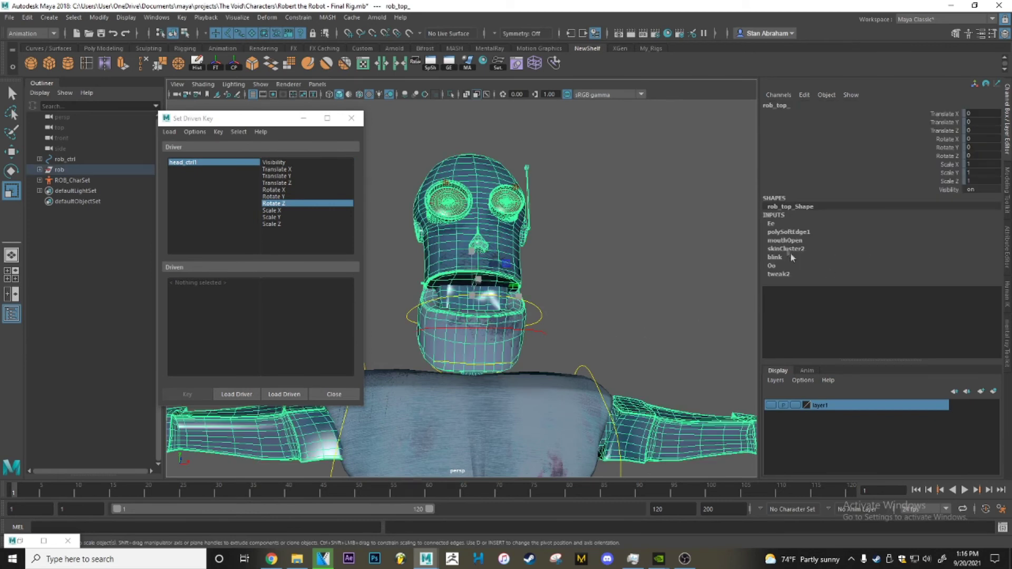
pyautogui.click(772, 223)
pyautogui.click(285, 394)
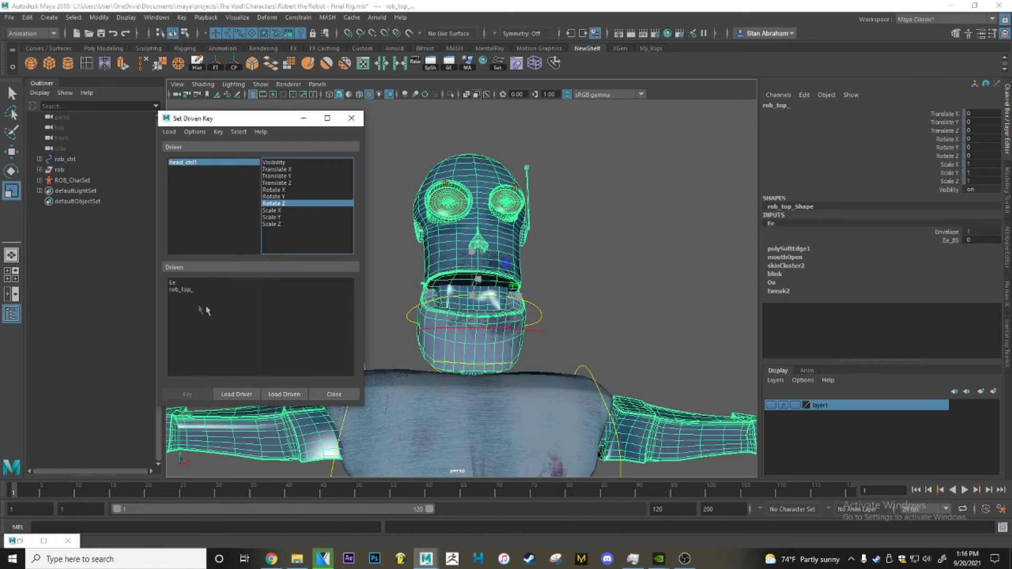
pyautogui.click(180, 285)
pyautogui.click(291, 291)
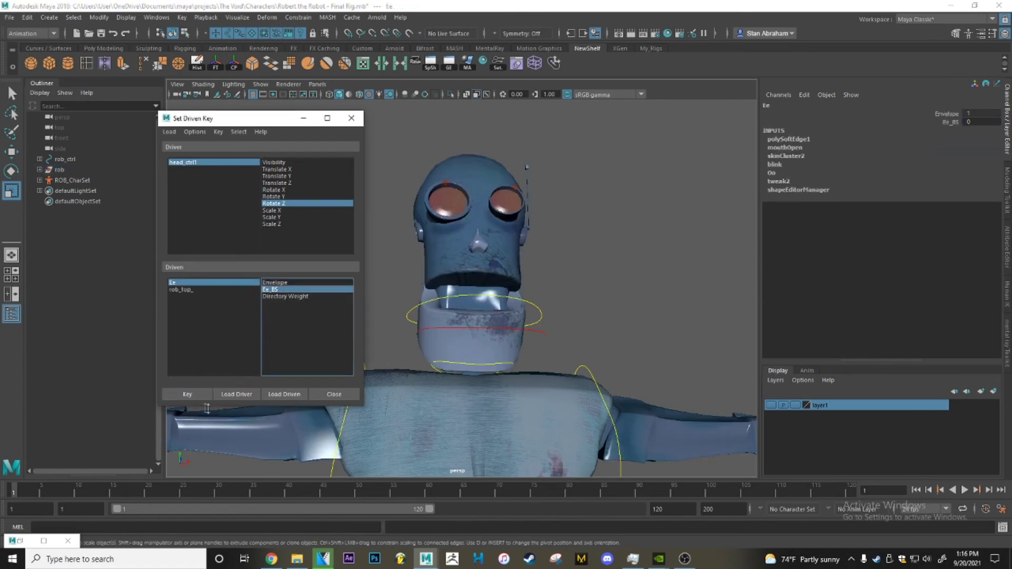
pyautogui.click(194, 397)
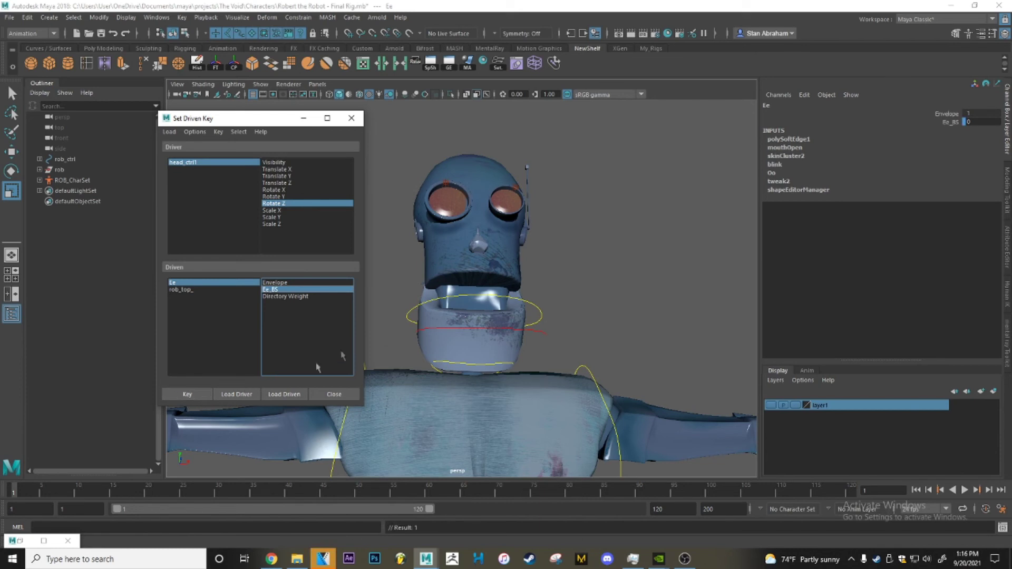
# Step: Set head_ctrl1 Rotate Z to 45 and Ee_BS weight to 1, then key it
pyautogui.click(544, 336)
pyautogui.click(979, 154)
pyautogui.write('45')
pyautogui.press('Return')
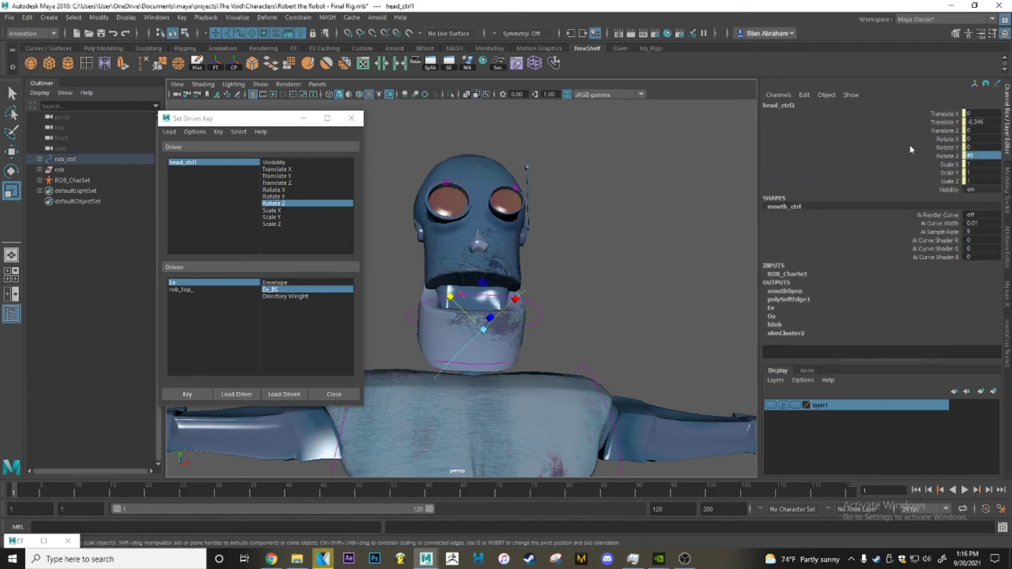
pyautogui.click(173, 283)
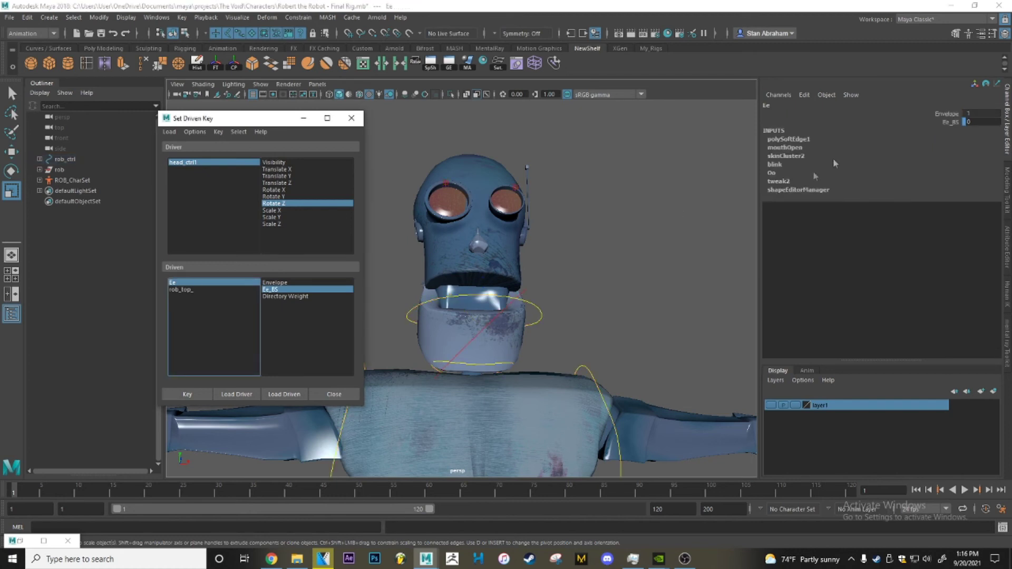
pyautogui.click(968, 121)
pyautogui.write('1')
pyautogui.press('Return')
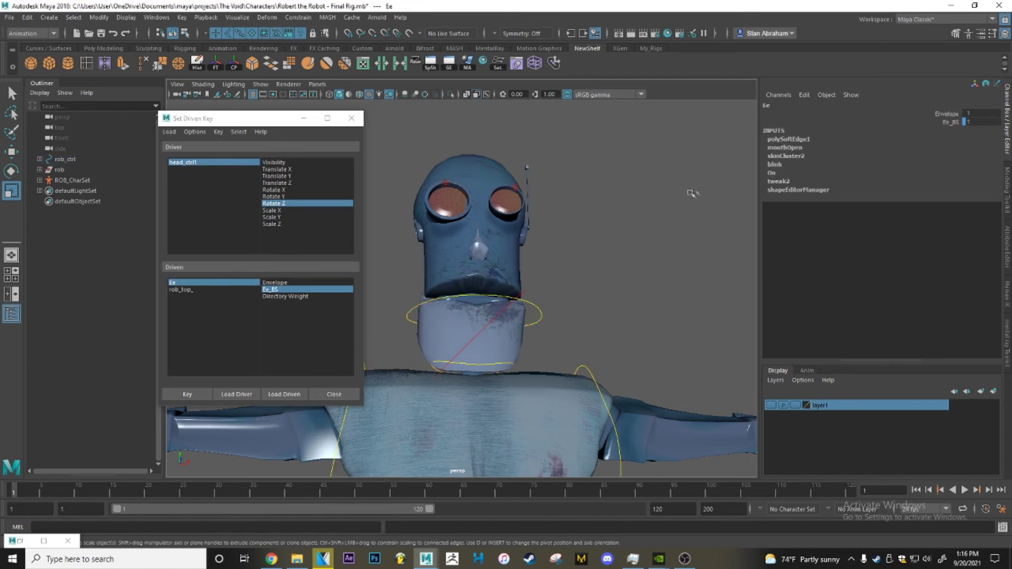
pyautogui.click(182, 395)
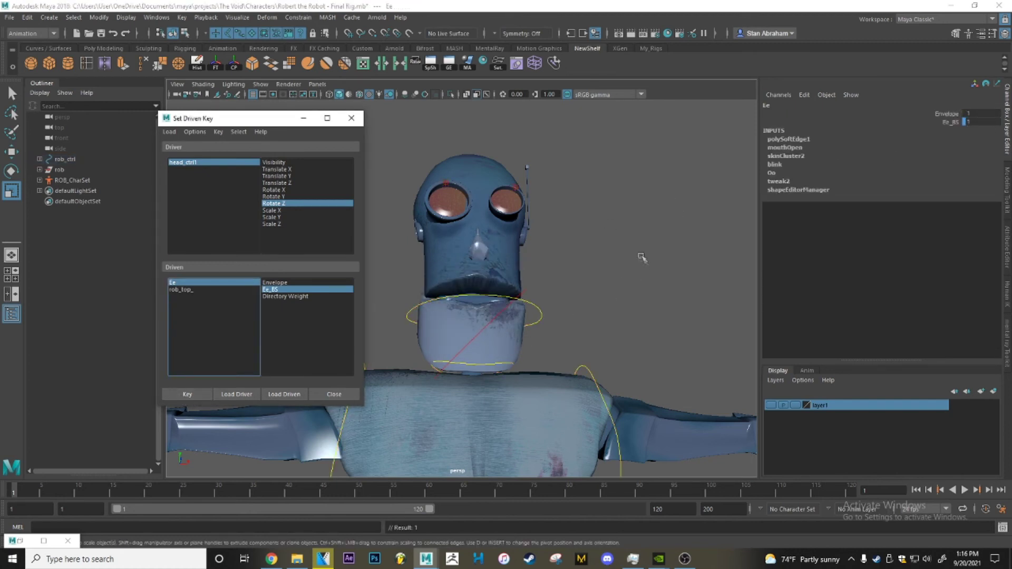
# Step: Rotate head_ctrl1 to test that the Ee mouth shape is driven
pyautogui.click(646, 250)
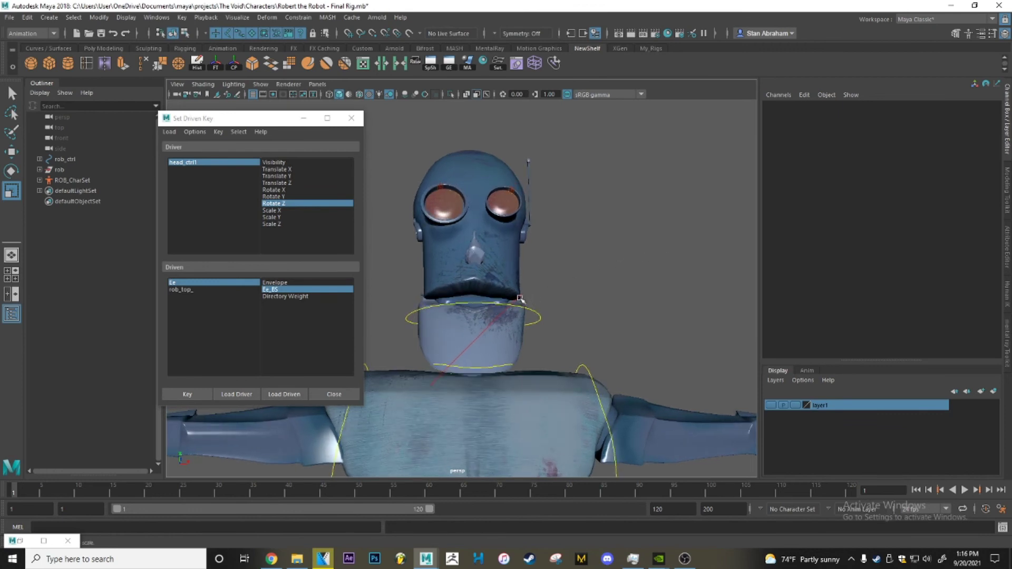
pyautogui.click(520, 301)
pyautogui.press('e')
pyautogui.moveTo(458, 376); pyautogui.dragTo(450, 327)
# Step: Close the Set Driven Key window and select the robot head mesh
pyautogui.click(639, 248)
pyautogui.scroll(5, 635, 263)
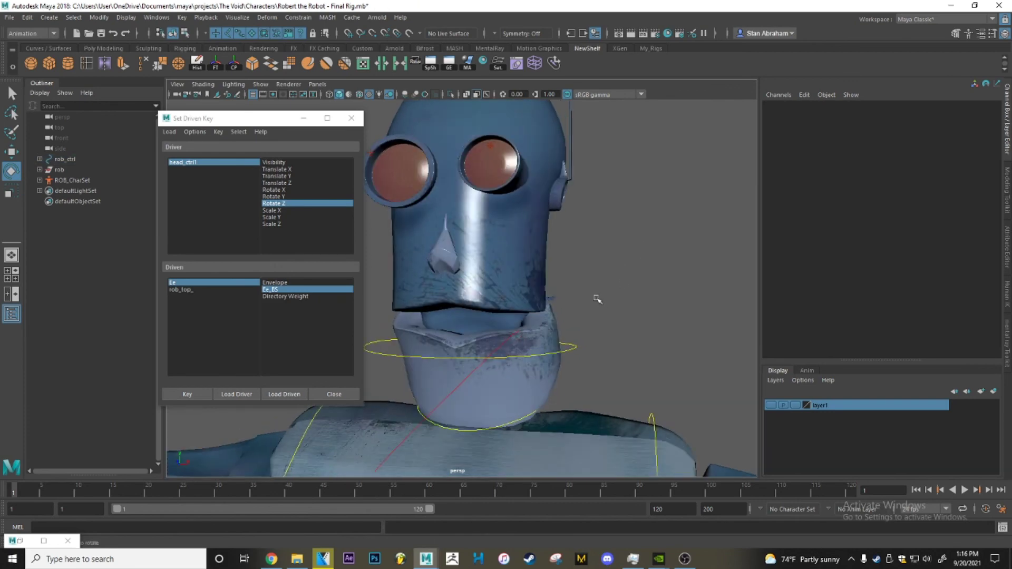
pyautogui.scroll(-3, 597, 299)
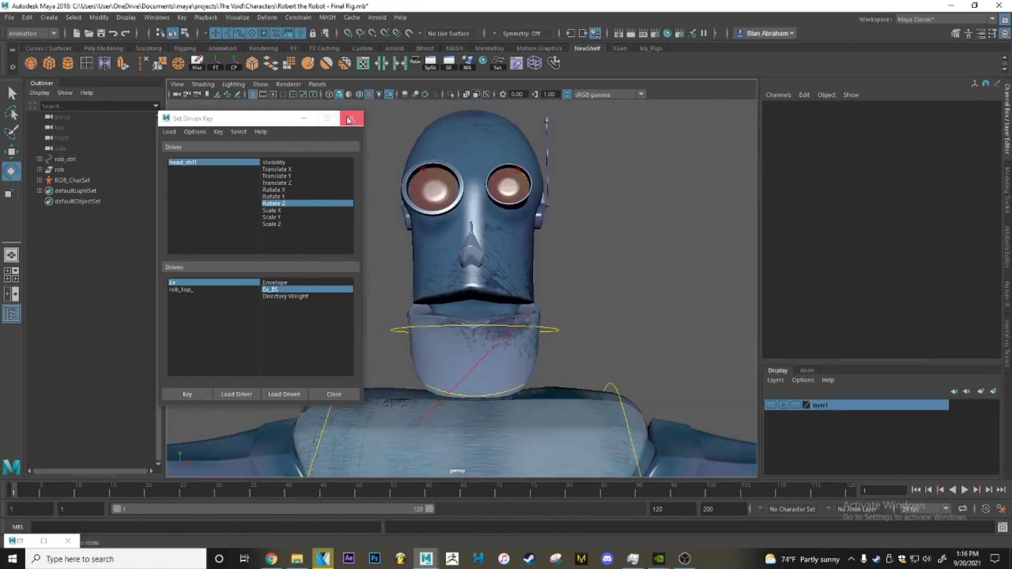
pyautogui.click(350, 120)
pyautogui.click(502, 253)
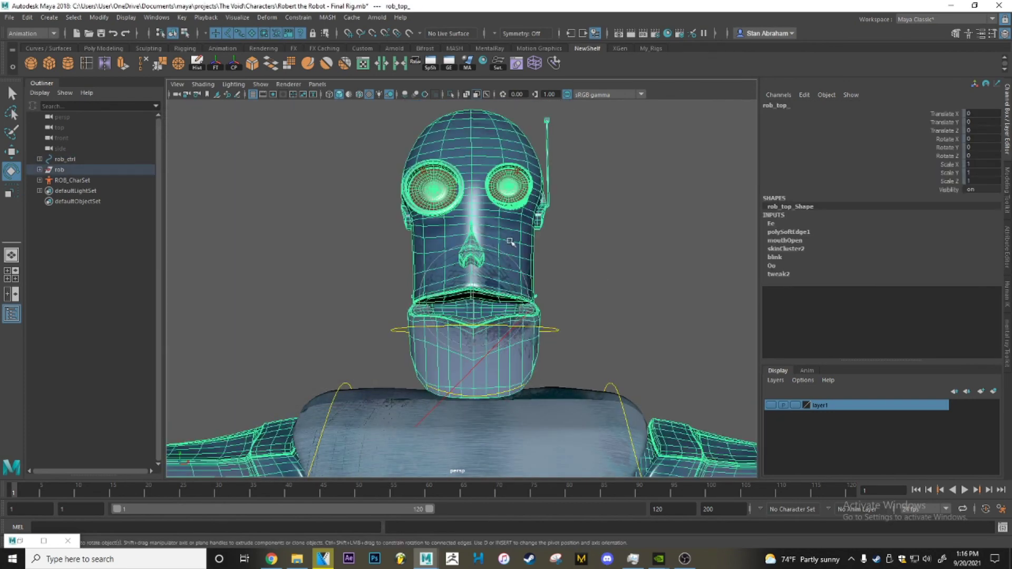
# Step: In rob_top_'s All Inputs list, move the Skin Cluster above the Ee and mouthOpen blend shapes
pyautogui.rightClick(511, 240)
pyautogui.moveTo(546, 399)
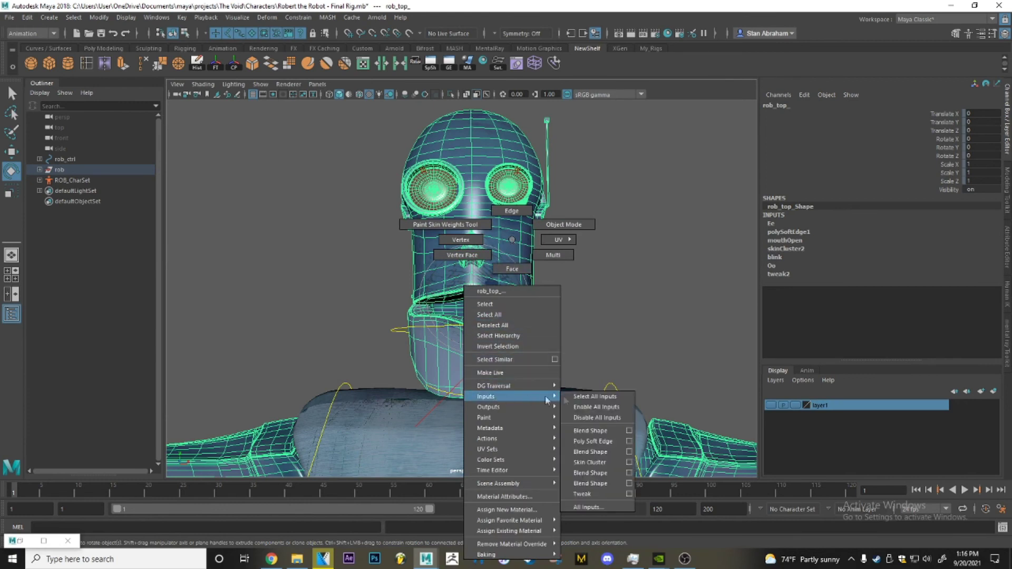
pyautogui.click(596, 507)
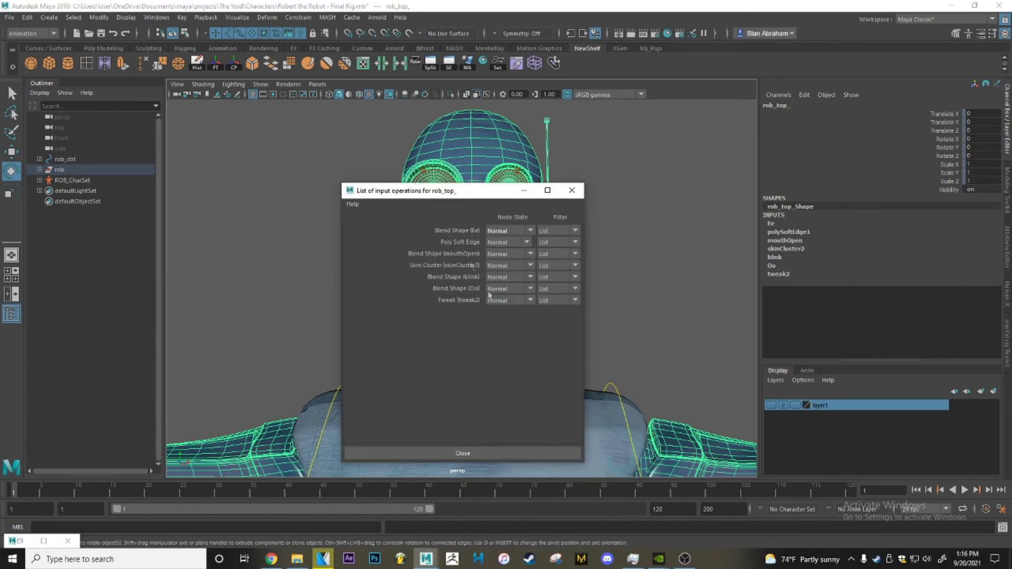
pyautogui.moveTo(462, 289); pyautogui.dragTo(466, 266, button='middle')
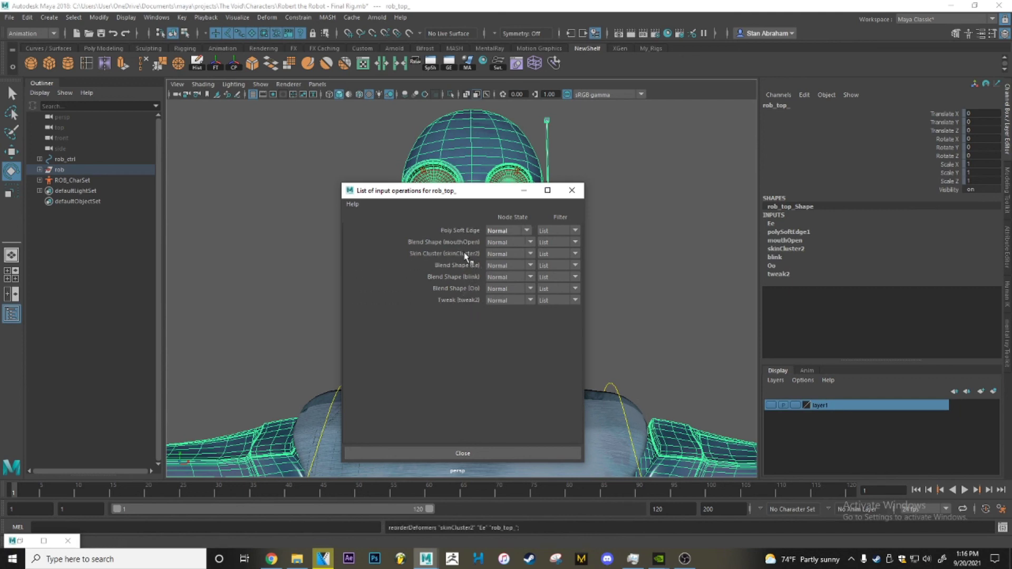
pyautogui.moveTo(468, 247); pyautogui.dragTo(428, 254, button='middle')
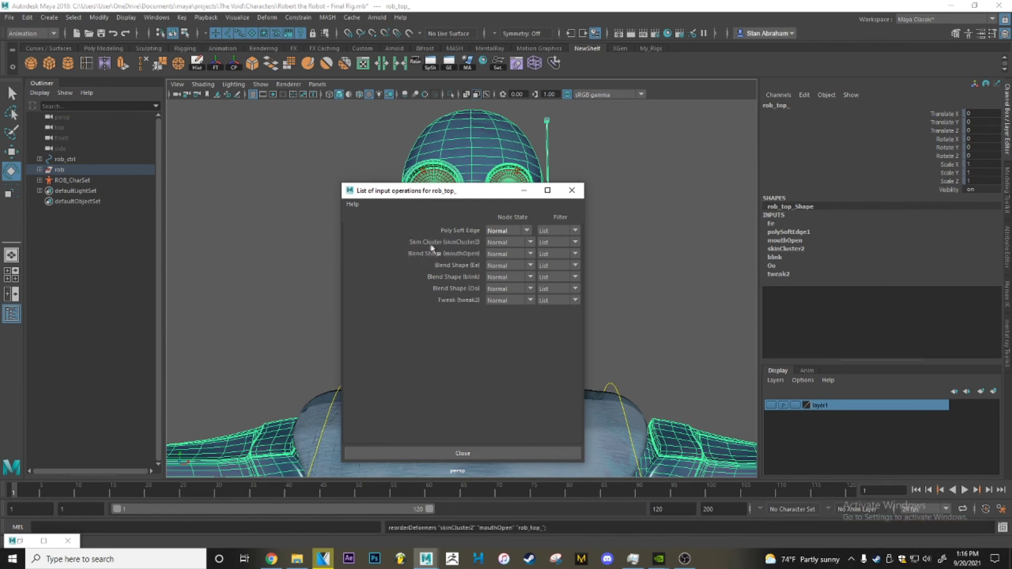